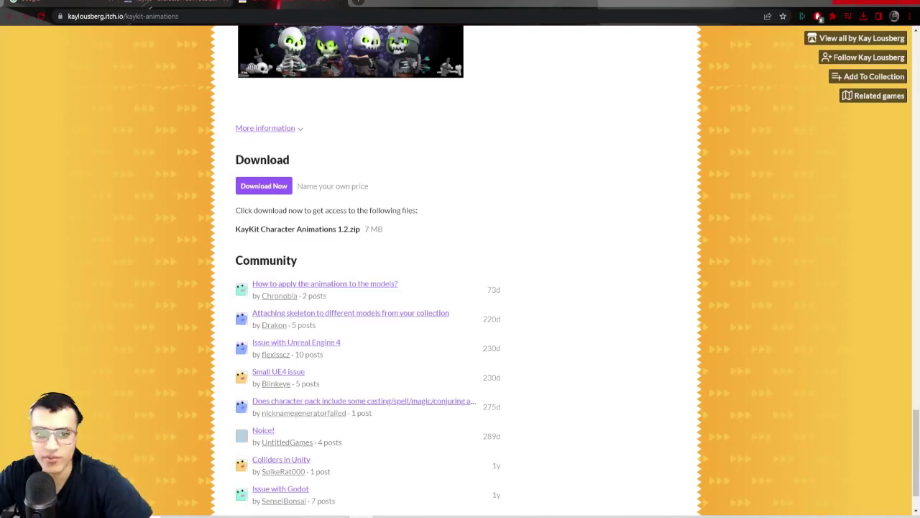
- Review the Idle, Walk and update 1.2 animations listed on the KayKit Character Animations page
scroll(312, 195, up, 20)
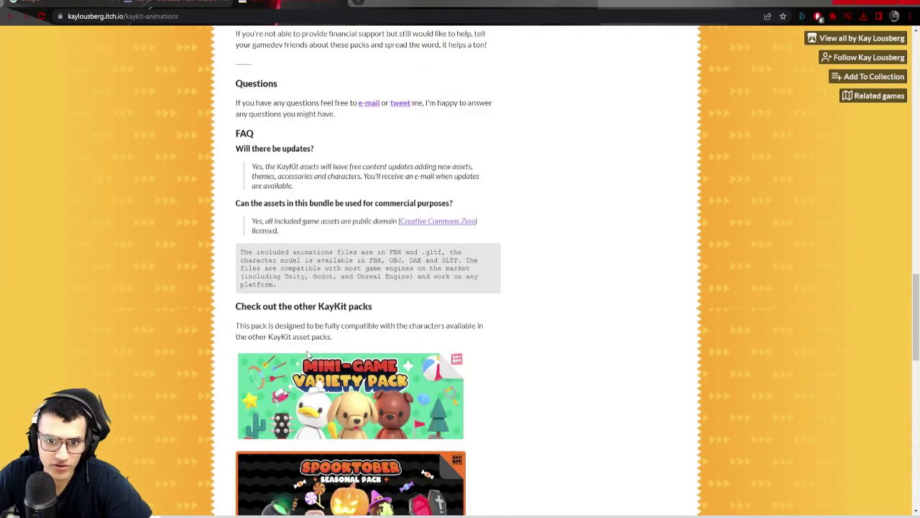
scroll(371, 403, up, 10)
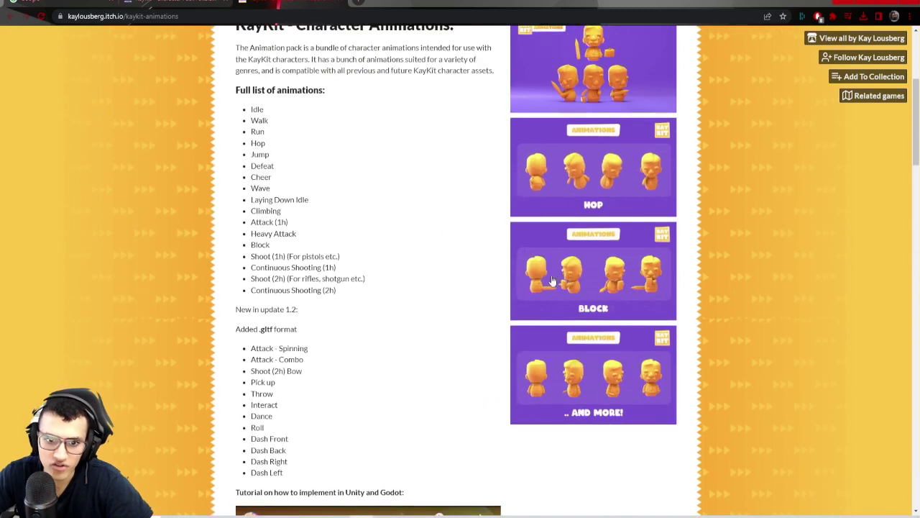
drag(312, 460, 237, 307)
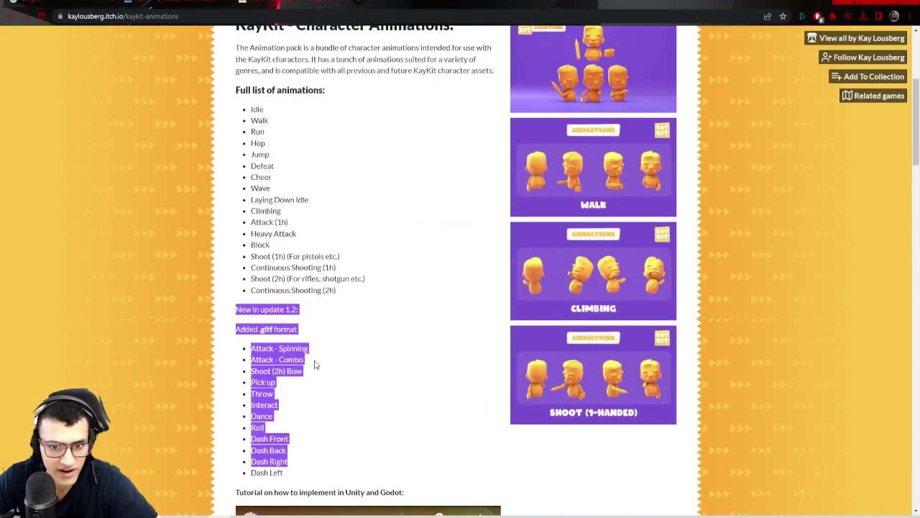
click(249, 117)
drag(249, 107, 267, 120)
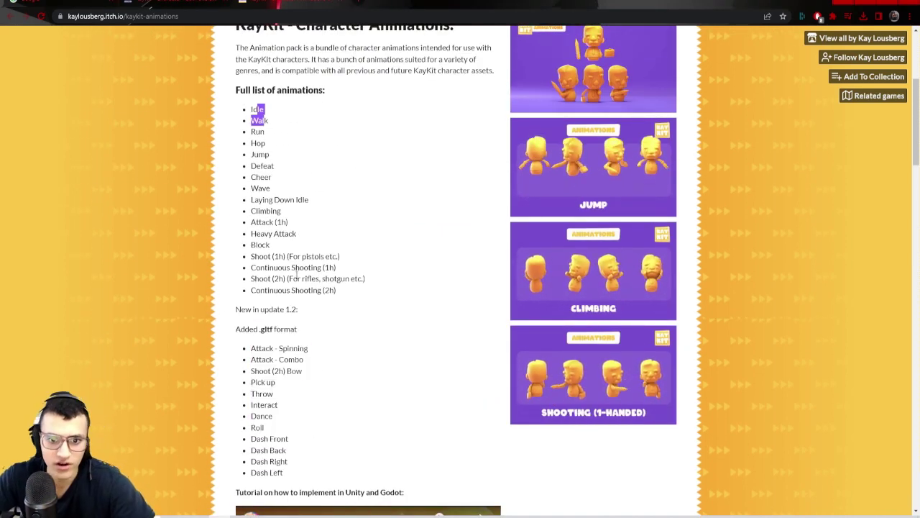
click(268, 120)
drag(302, 476, 309, 290)
click(235, 96)
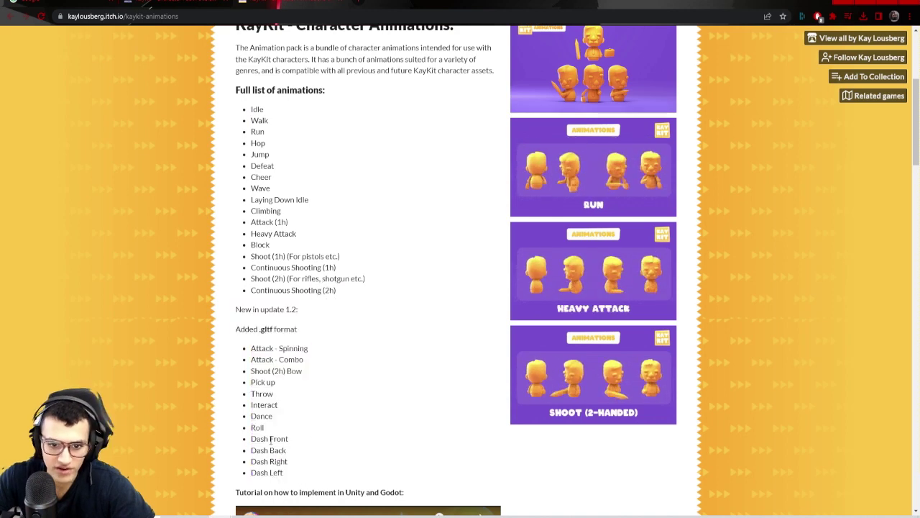
- Look over the Skeletons Pack page's Base, Warrior, Archer and Mage skeleton types and features
key(ctrl+Tab)
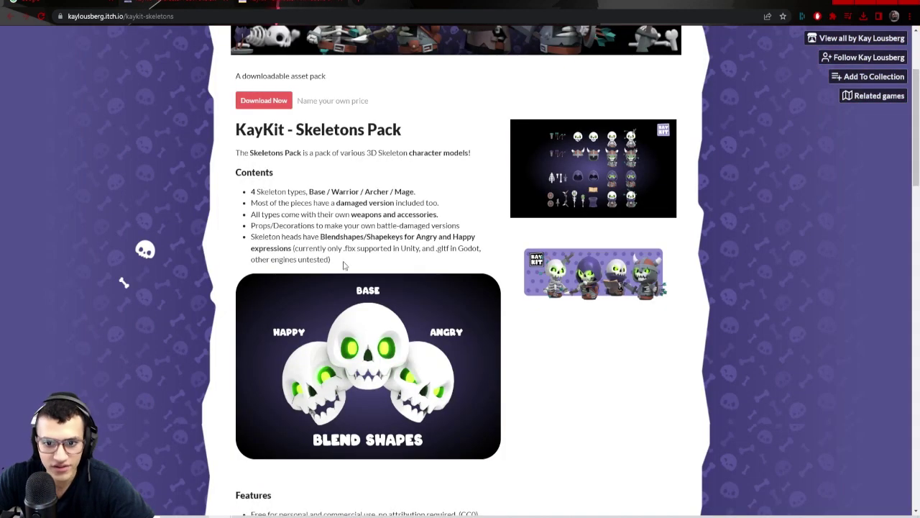
drag(418, 193, 301, 193)
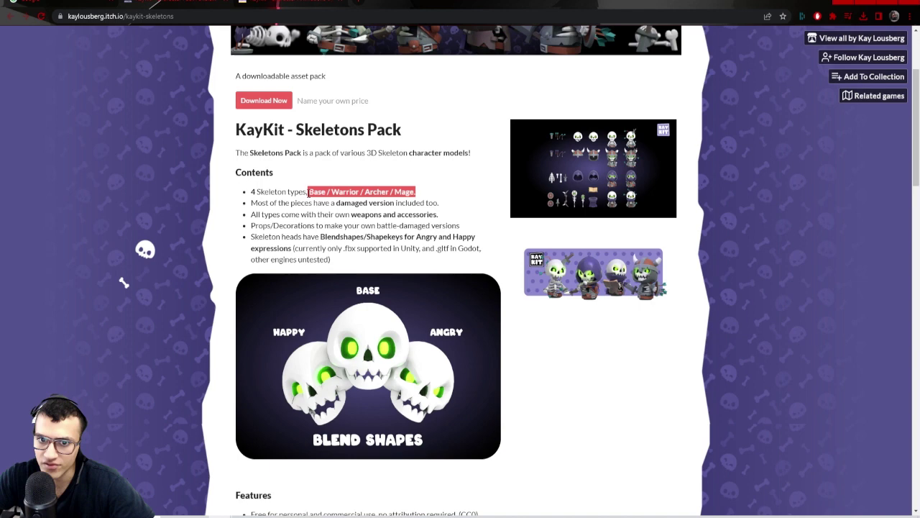
click(333, 203)
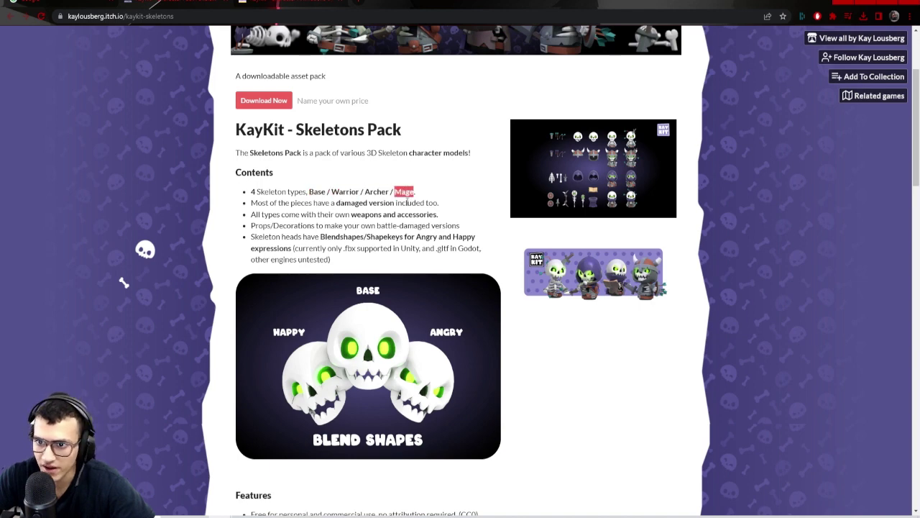
key(ctrl+shift+Tab)
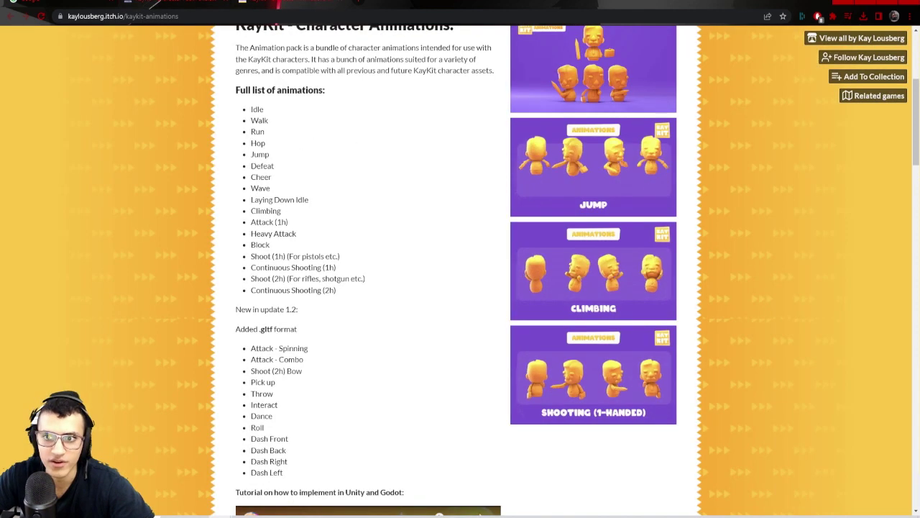
key(ctrl+Tab)
scroll(454, 343, down, 4)
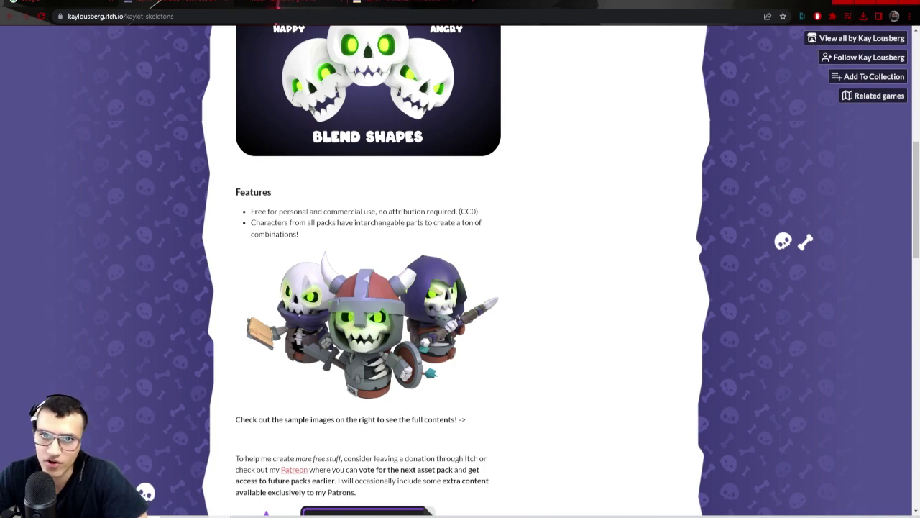
click(859, 38)
scroll(459, 190, down, 4)
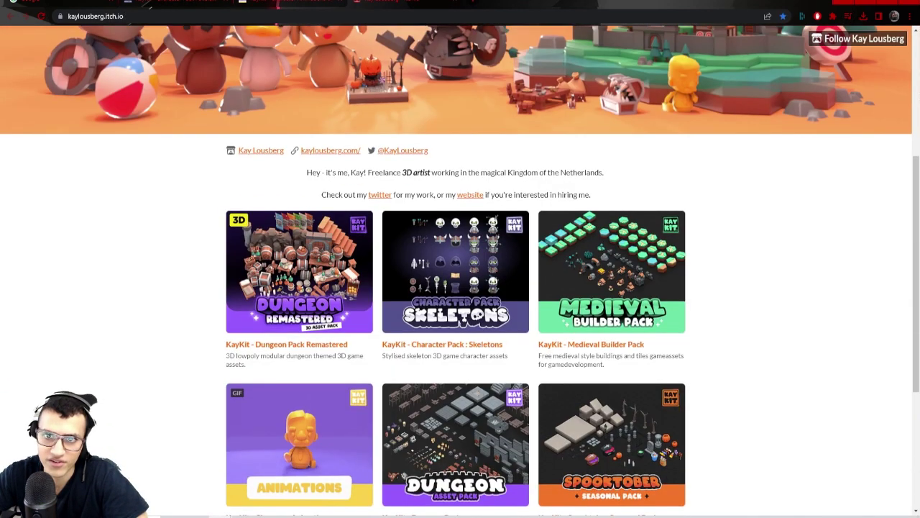
key(alt+Left)
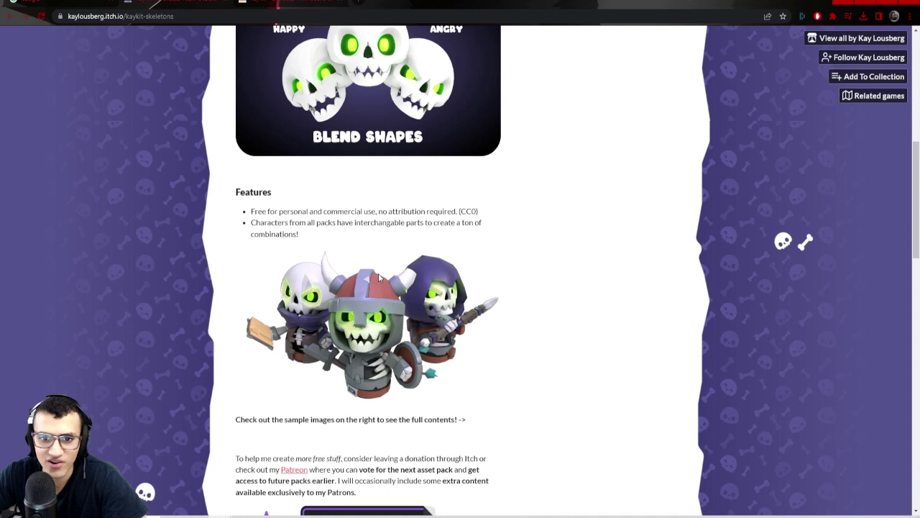
mouse_move(291, 514)
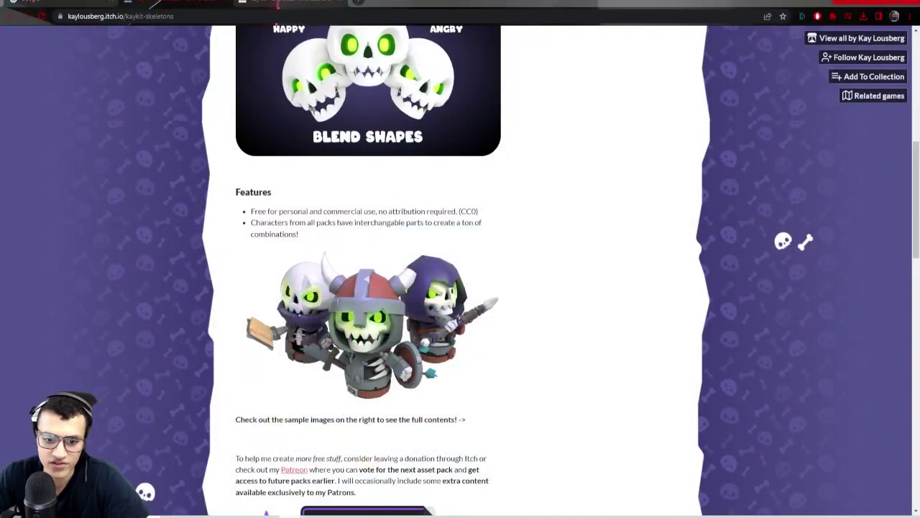
- Close the KayKit character scene and delete the old KayKit .glb and skeleton mage .gltf files
click(394, 481)
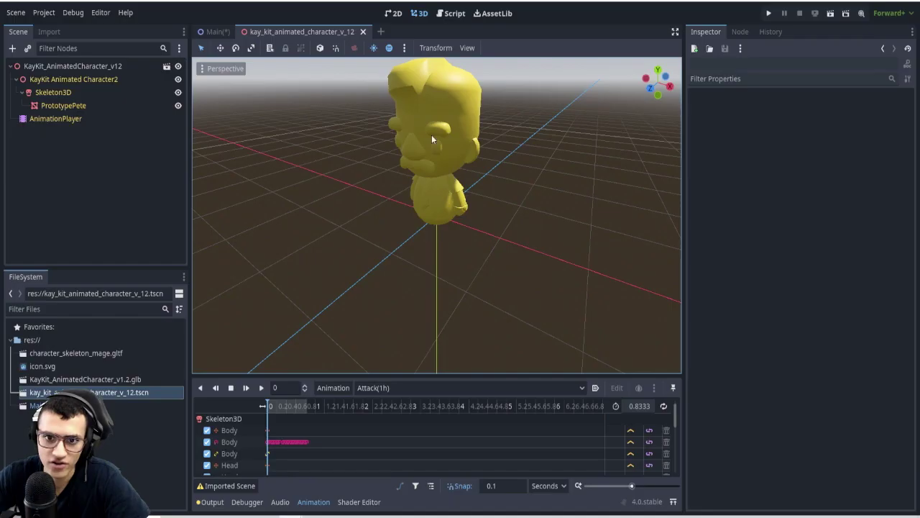
click(363, 31)
ctrl+click(121, 379)
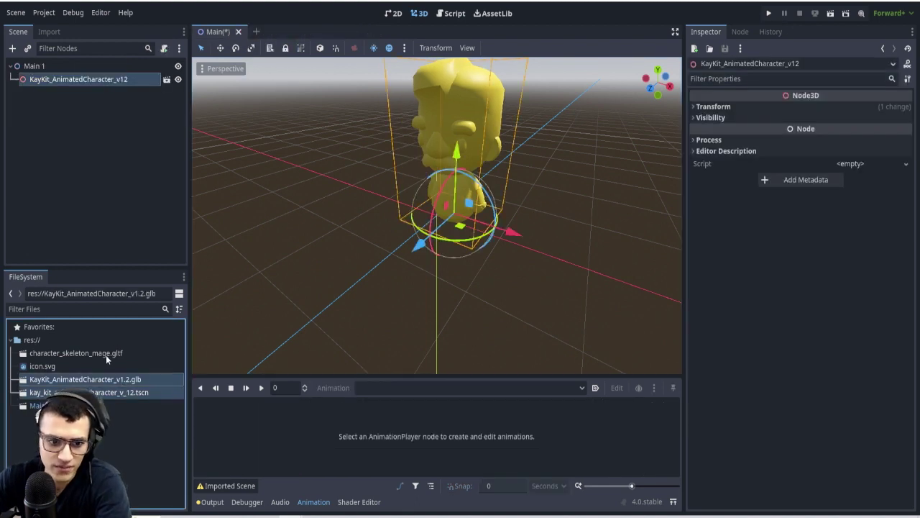
ctrl+click(106, 353)
key(Delete)
click(391, 276)
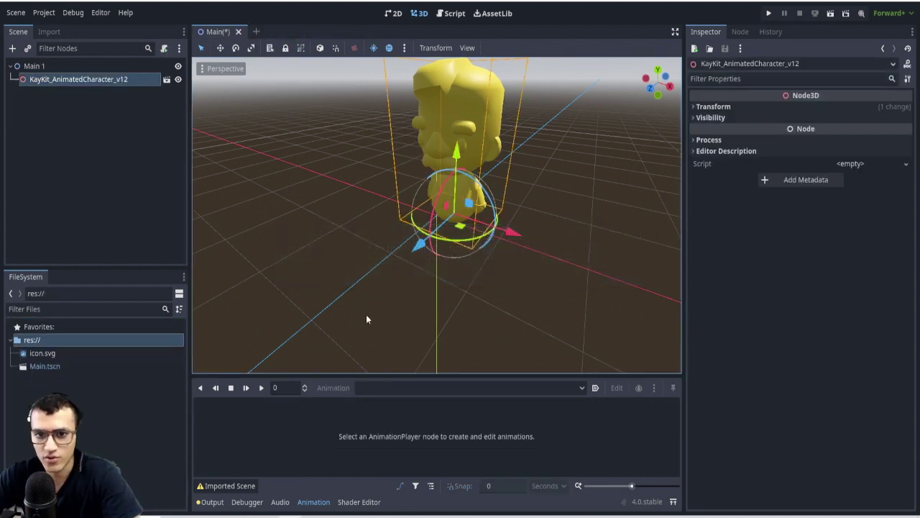
- Import character_skeleton_warrior.gltf from the Skeletons 1.0 pack's Models/characters/gltf folder into the project
click(158, 468)
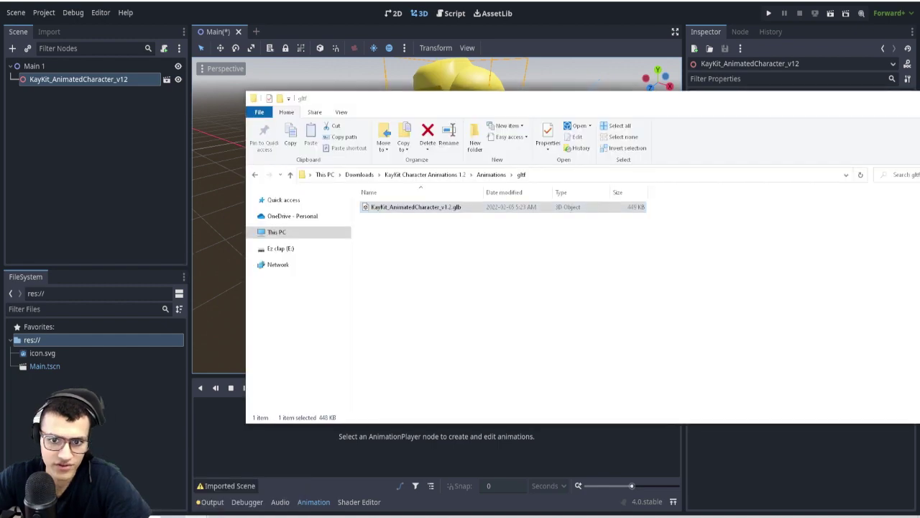
click(248, 480)
drag(419, 136, 460, 136)
click(374, 210)
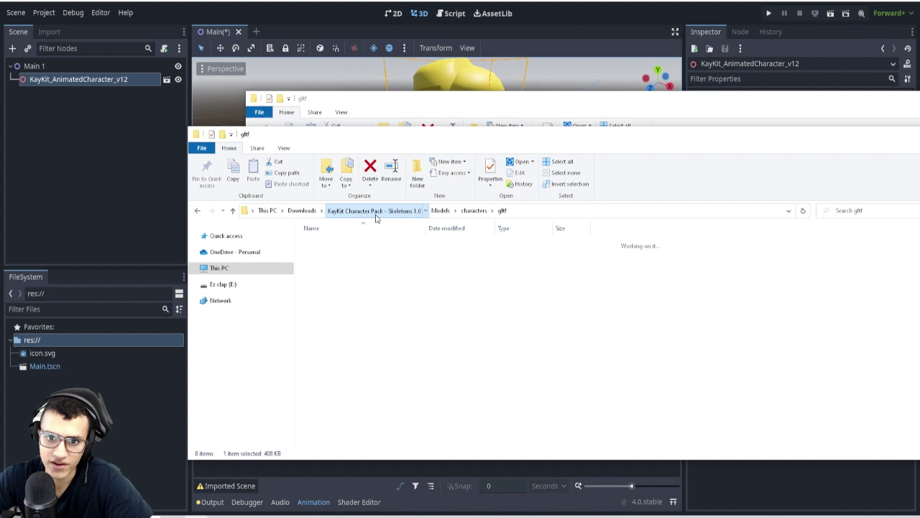
double_click(343, 253)
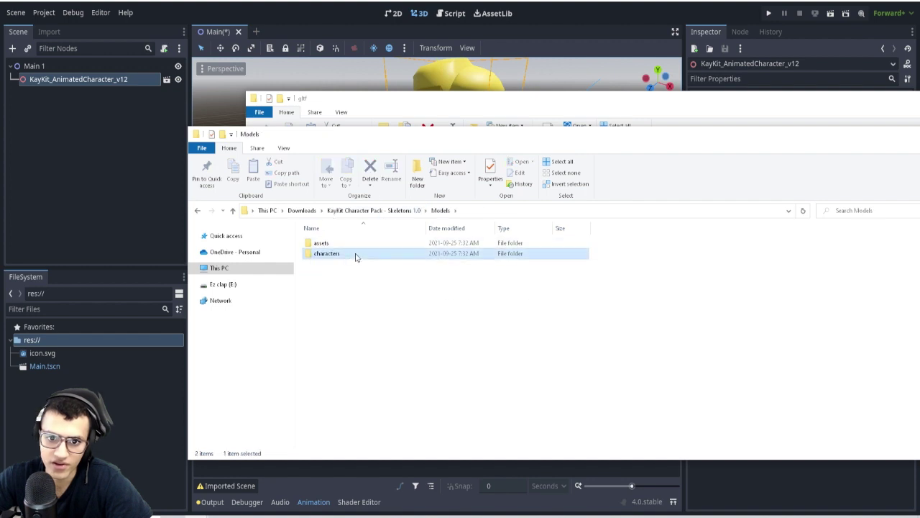
double_click(355, 254)
double_click(322, 267)
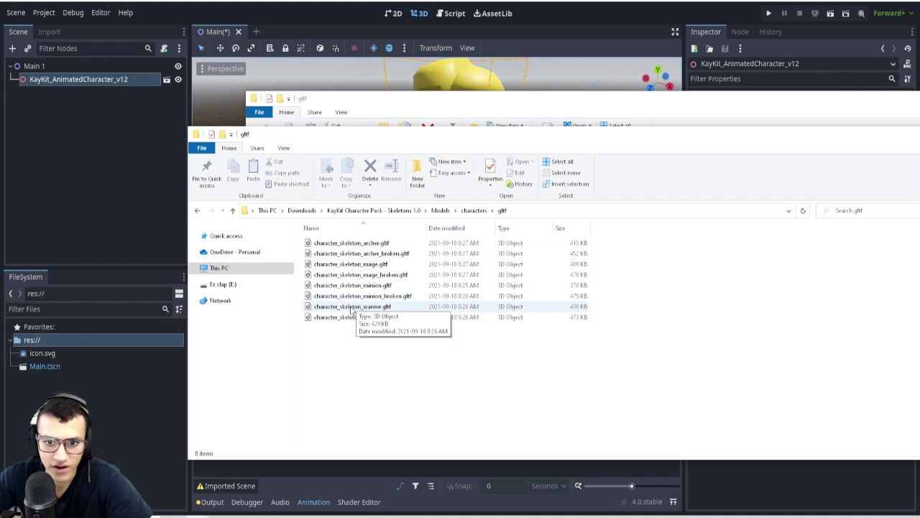
drag(359, 306, 32, 345)
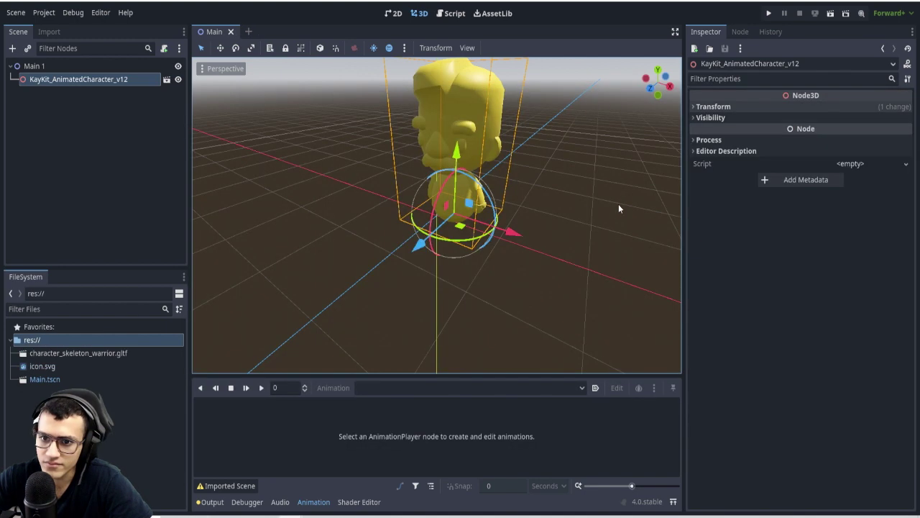
- Delete the KayKit_AnimatedCharacter_v12 node from the Main scene
click(105, 79)
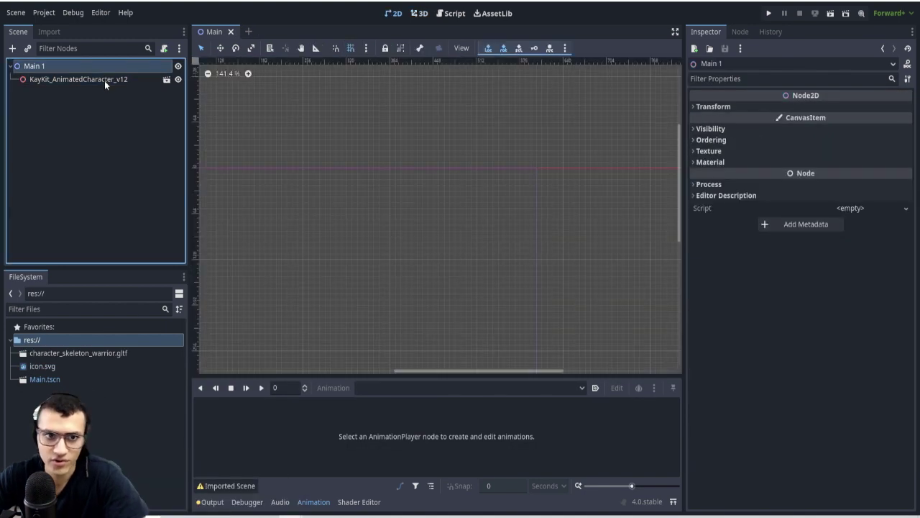
key(Delete)
key(Return)
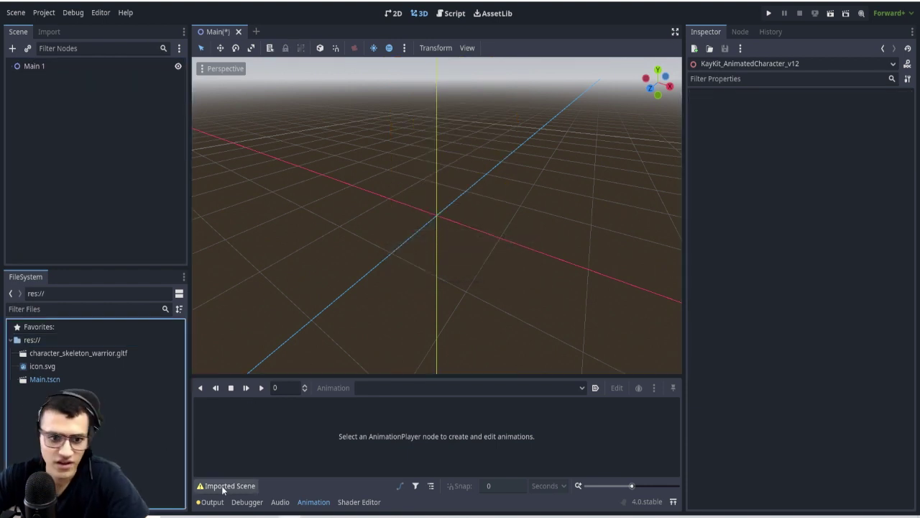
- Import KayKit_AnimatedCharacter_v1.2.glb from the Character Animations 1.2 Animations/gltf folder into the project
click(191, 510)
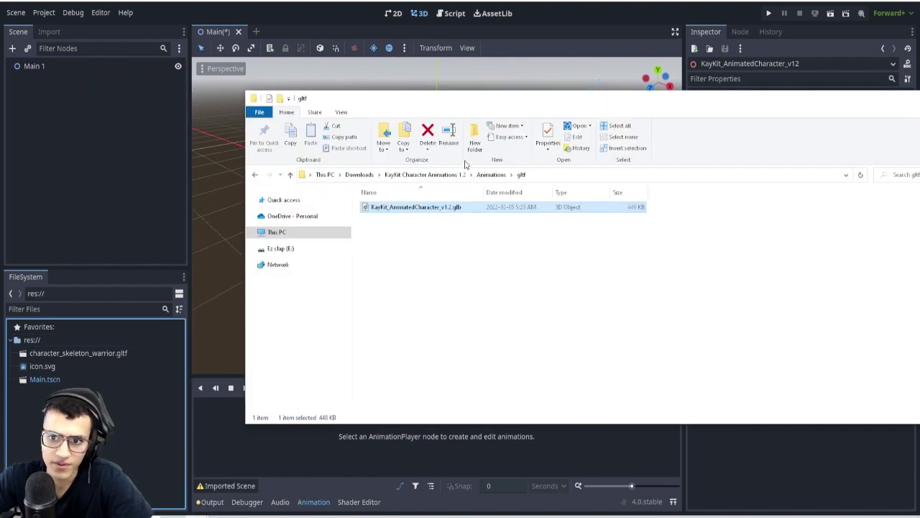
click(445, 174)
double_click(396, 207)
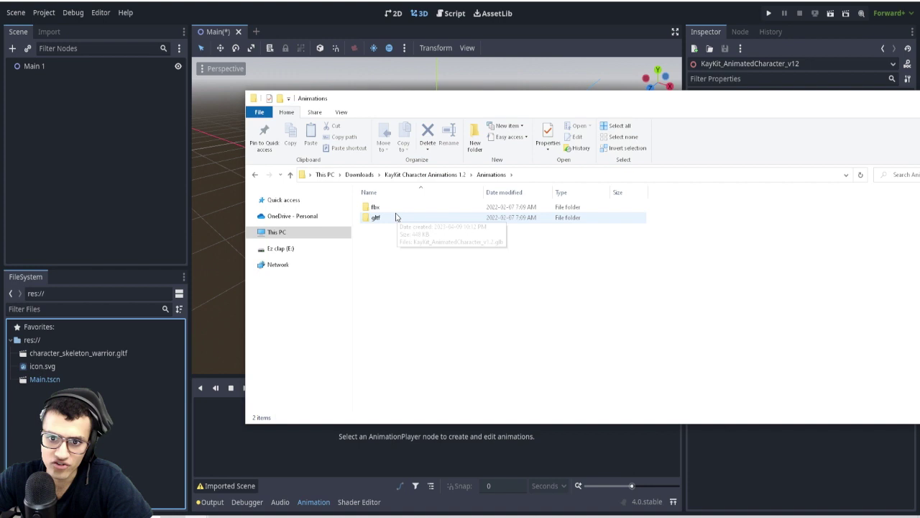
double_click(378, 217)
drag(460, 210, 49, 381)
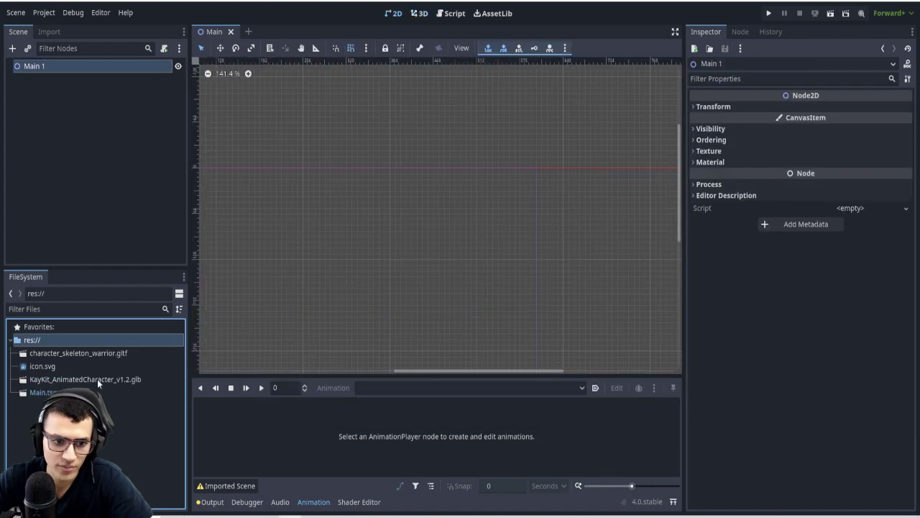
- Place the skeleton warrior and the KayKit character each into its own new 3D scene
click(97, 379)
click(419, 13)
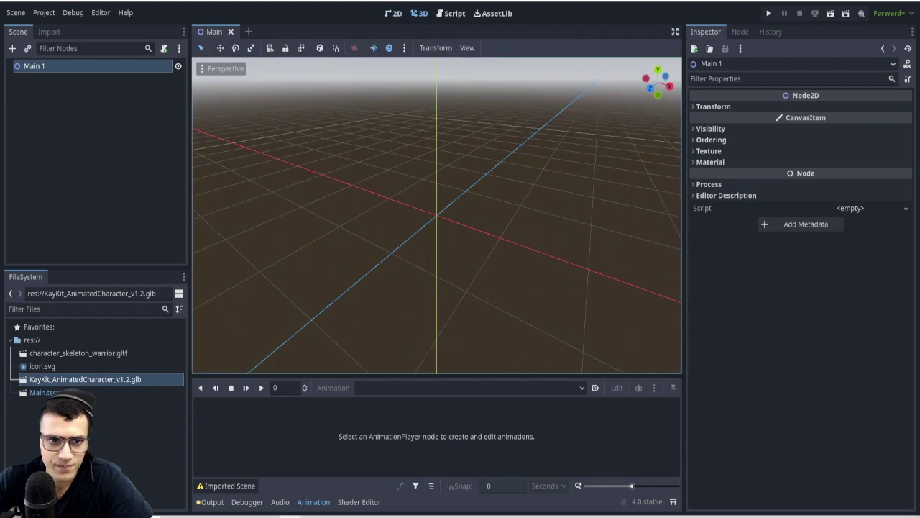
click(248, 31)
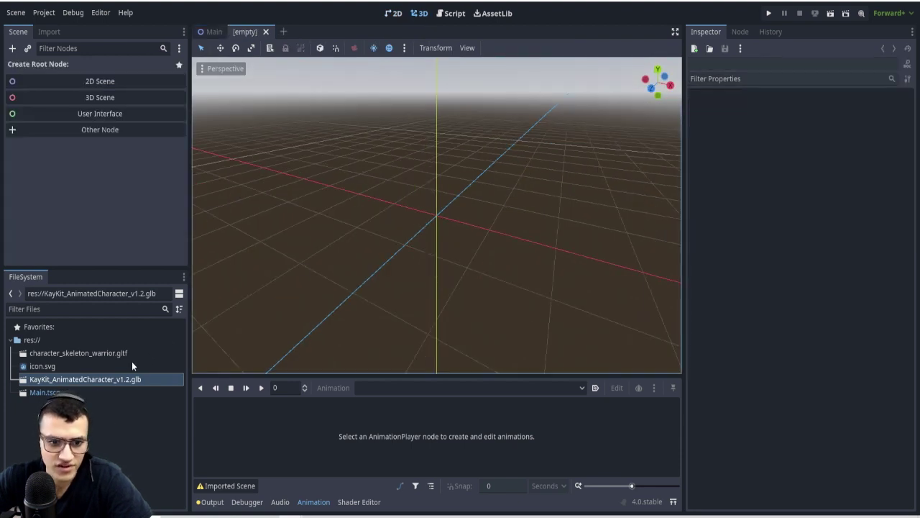
drag(127, 353, 441, 206)
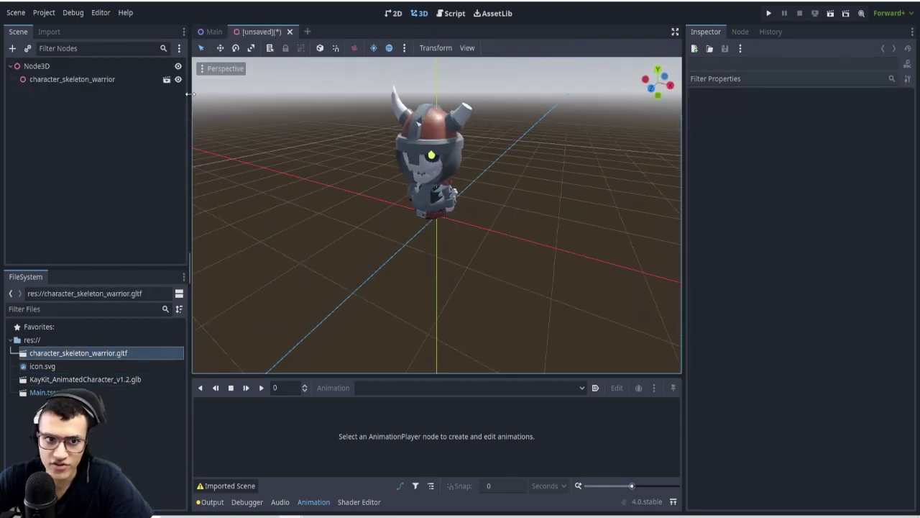
key(ctrl+n)
drag(102, 378, 435, 204)
- Create a New Inherited scene from the skeleton warrior and save it as Player.tscn
click(259, 31)
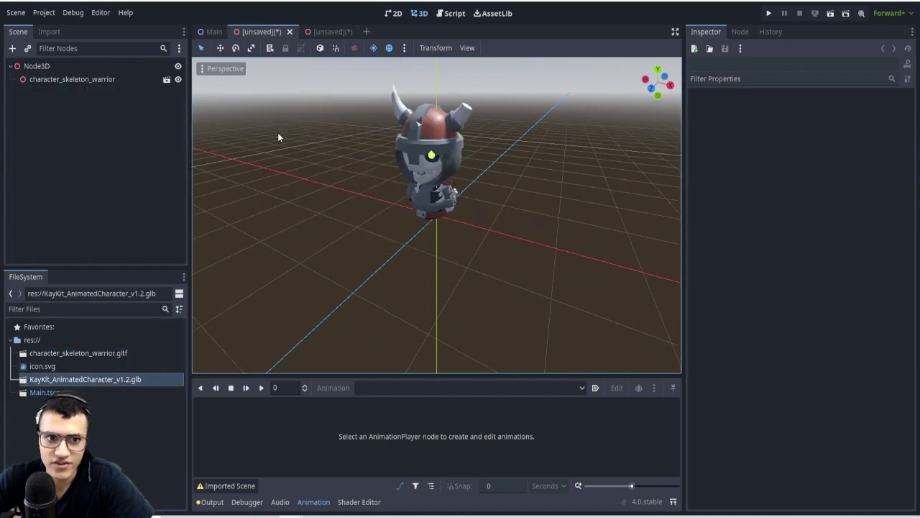
key(ctrl+s)
text(Player)
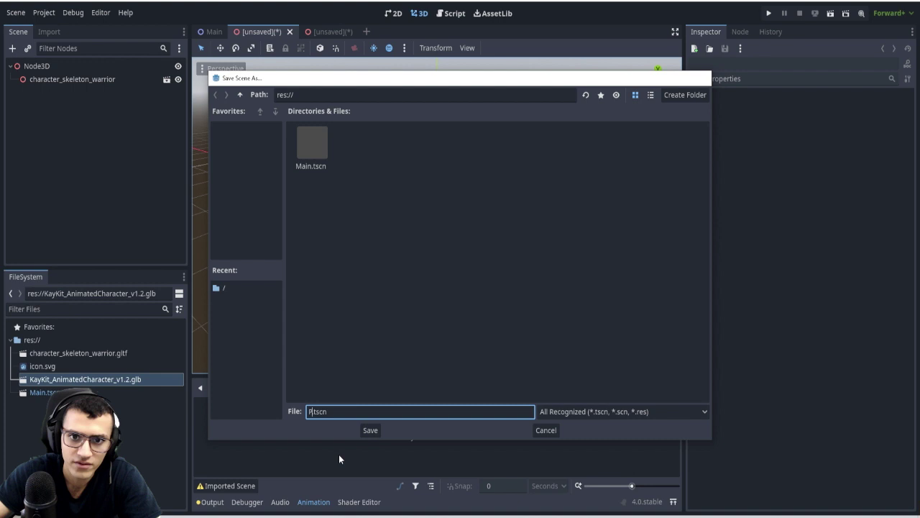
key(Return)
click(127, 80)
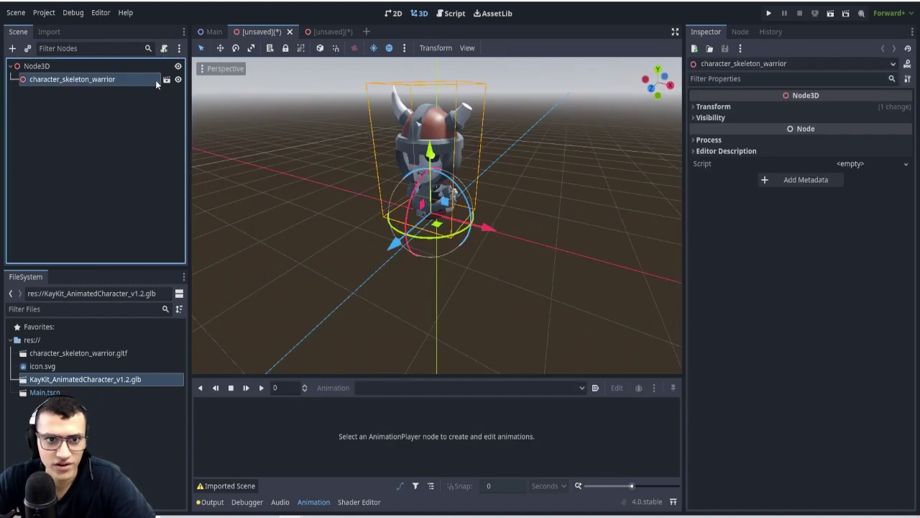
click(166, 79)
click(386, 278)
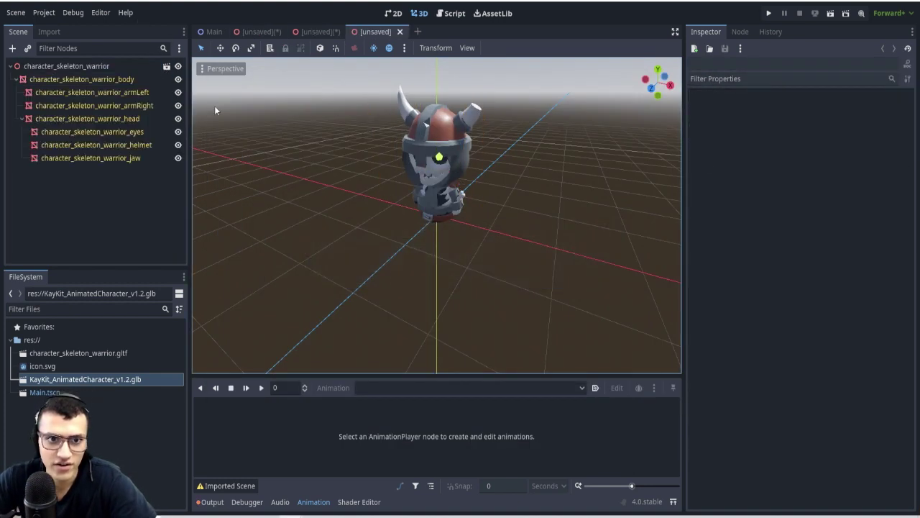
key(ctrl+s)
text(Player)
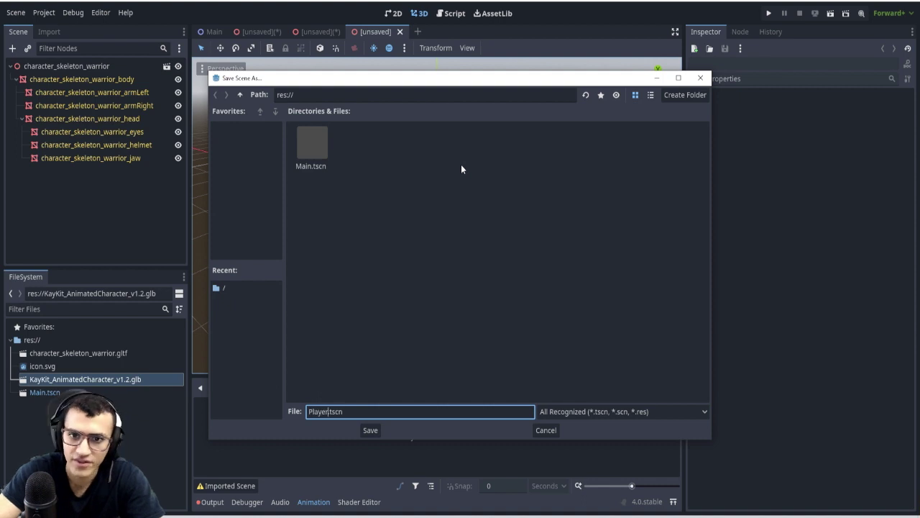
key(Return)
- Return to the KayKit character scene, cancelling its save prompt
click(309, 32)
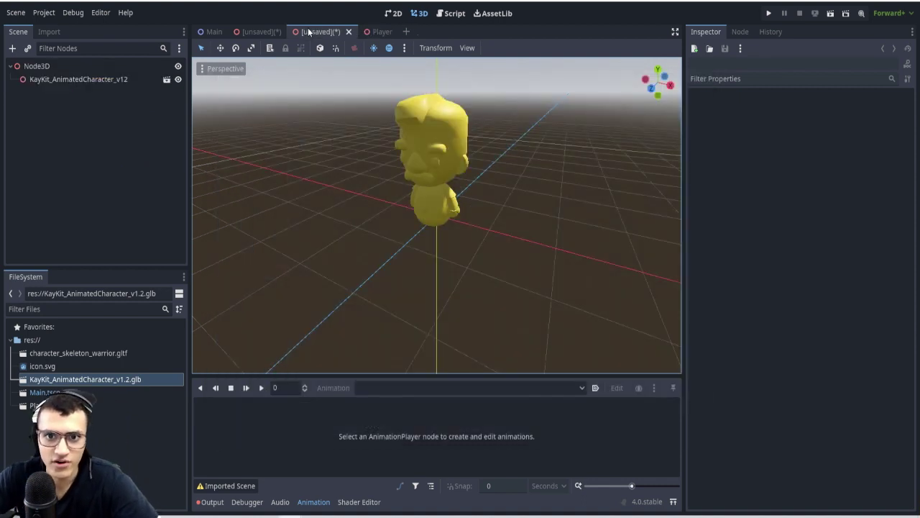
key(ctrl+s)
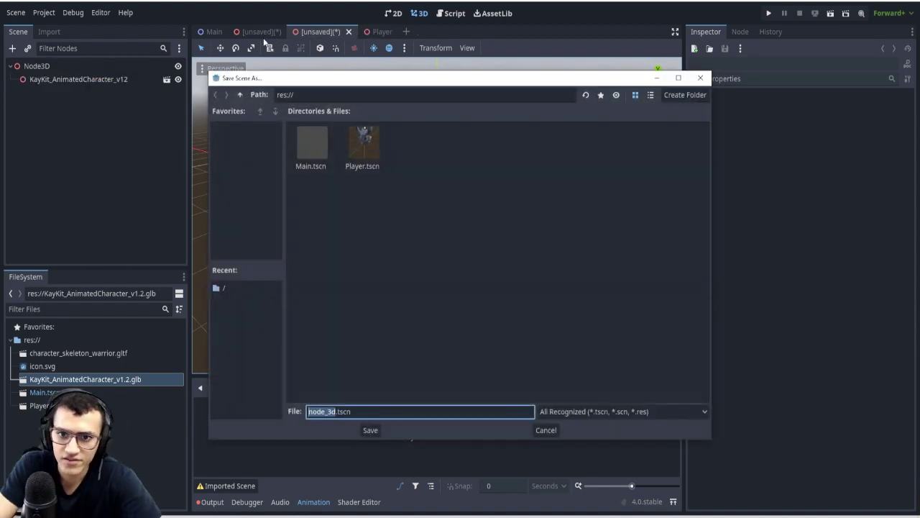
key(Escape)
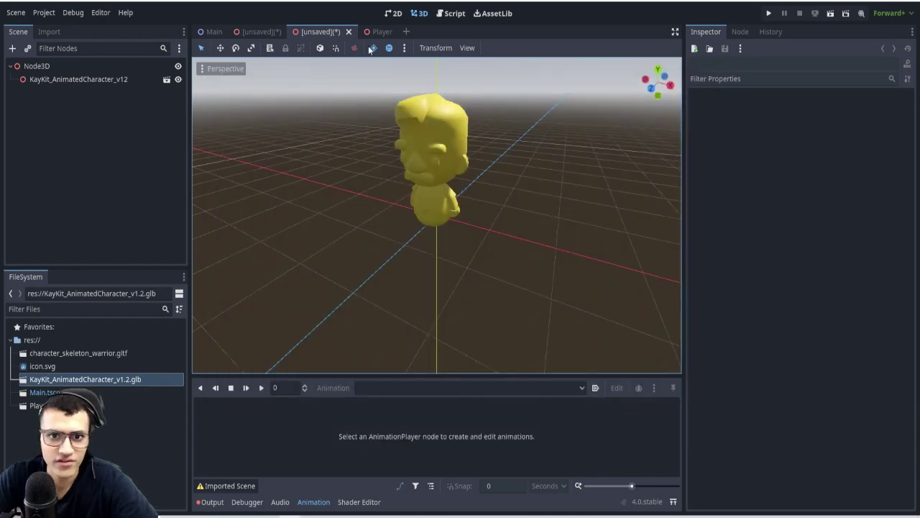
- Create an inherited KayKit character scene and save it as kay_kit_animated_character_v_12.tscn
click(166, 79)
click(384, 279)
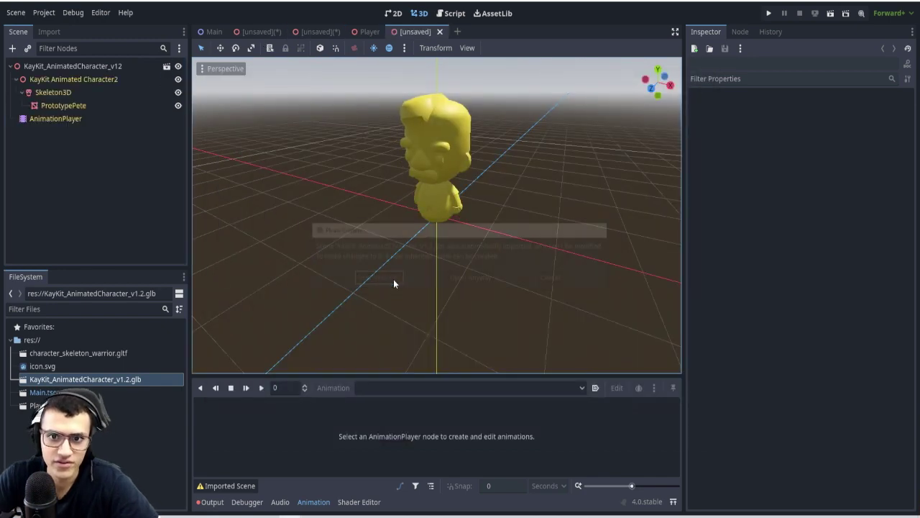
key(ctrl+s)
click(393, 425)
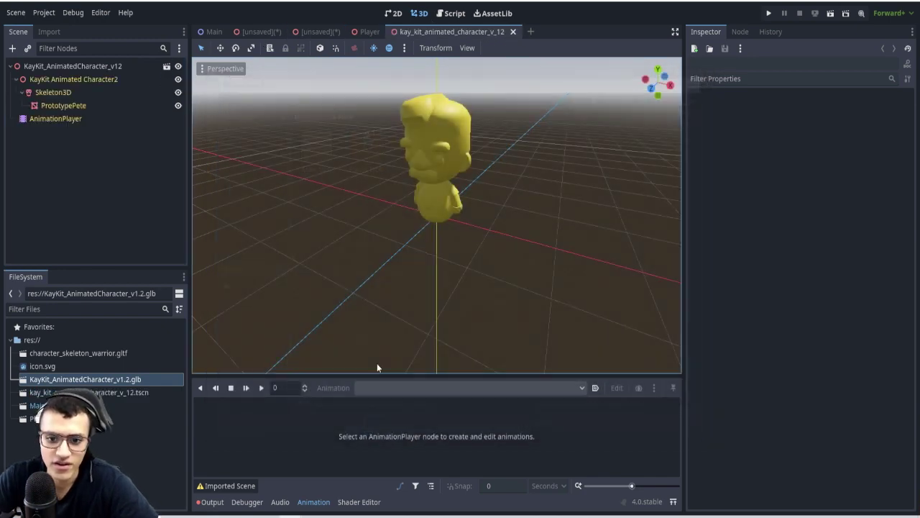
- Close the unsaved skeleton warrior and yellow character scenes without saving
click(268, 32)
click(290, 32)
click(511, 280)
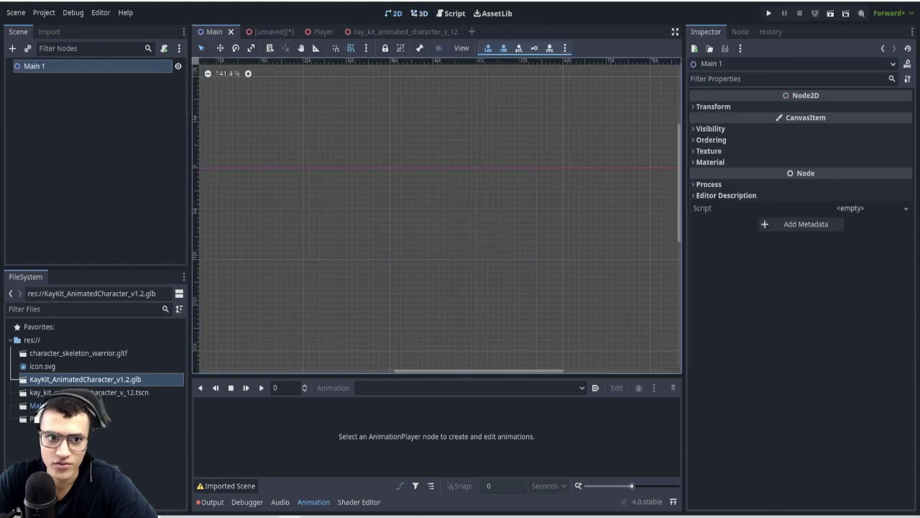
click(258, 32)
click(290, 32)
click(508, 278)
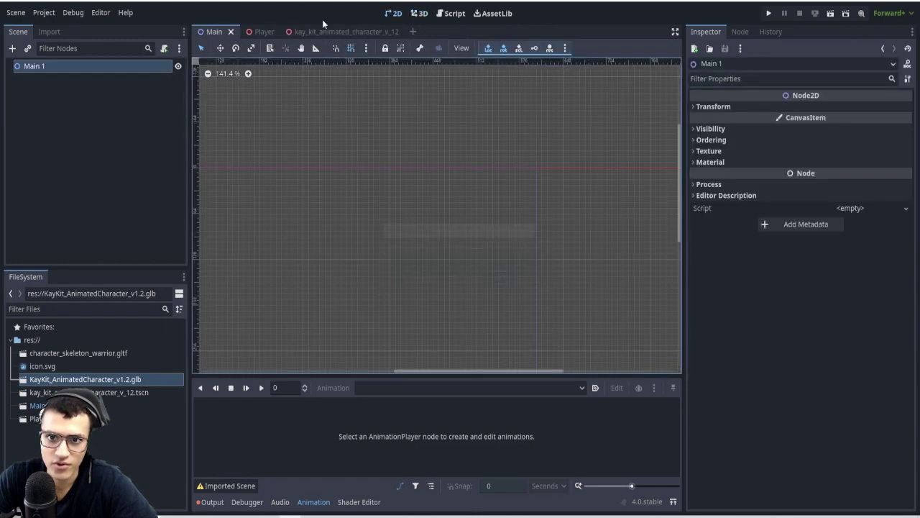
- Clear the inheritance of the saved KayKit character scene's root node
click(323, 32)
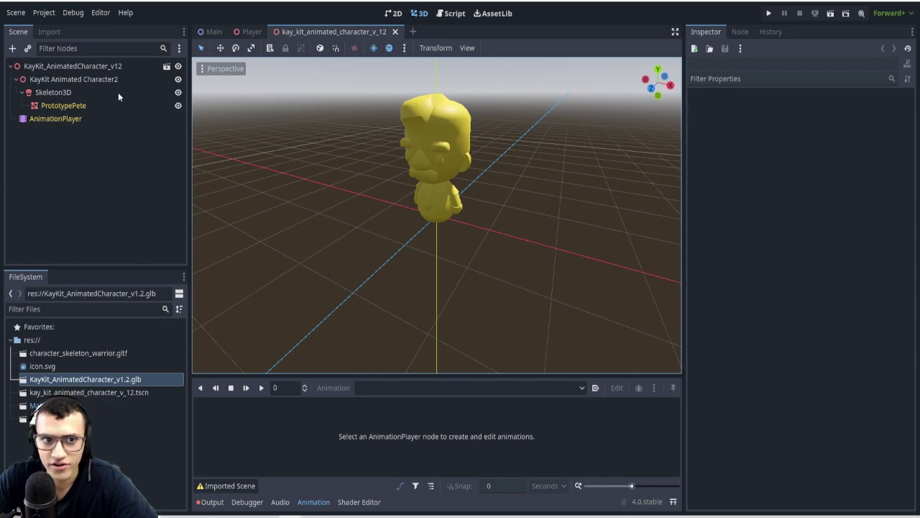
click(33, 95)
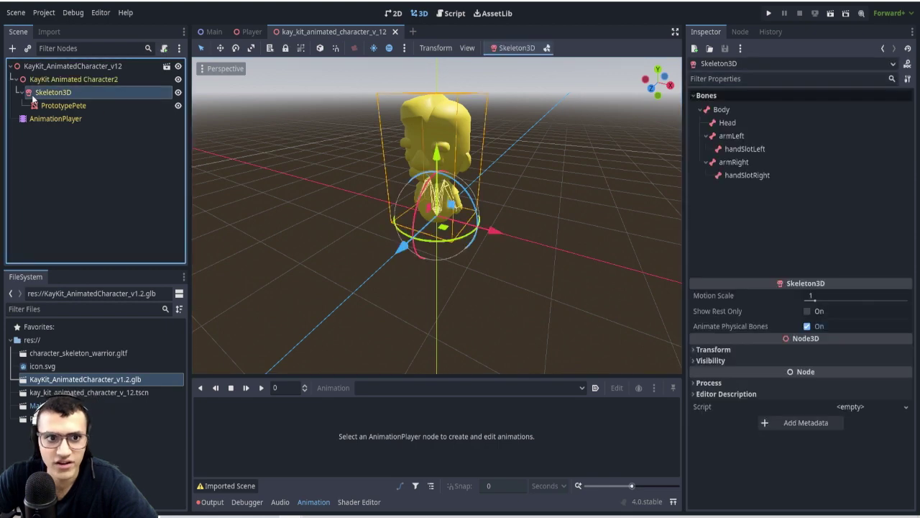
right_click(84, 66)
click(124, 247)
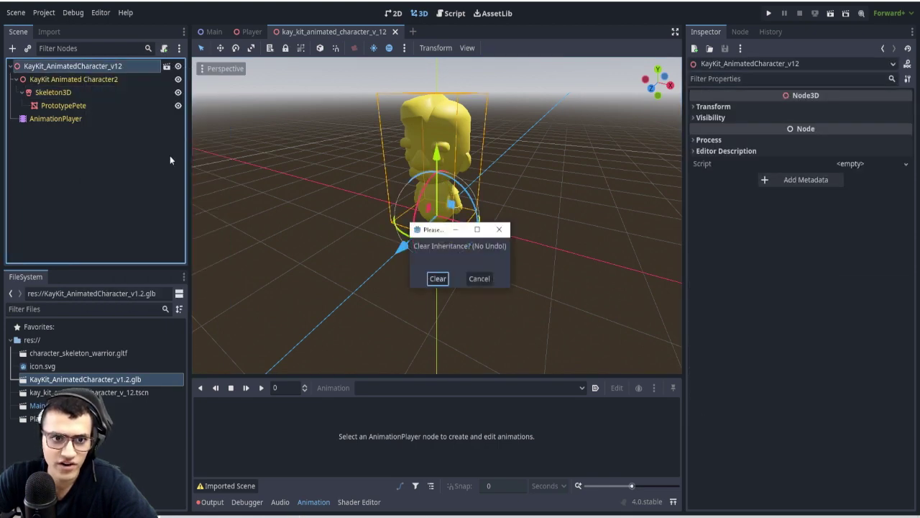
click(437, 278)
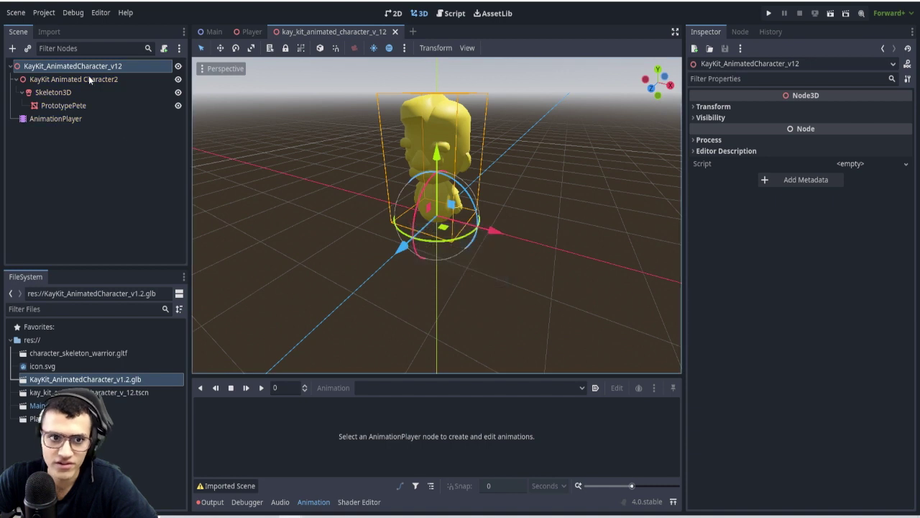
- Add a BoneAttachment3D child node to the KayKit character's Skeleton3D, found by searching 'bone'
click(58, 93)
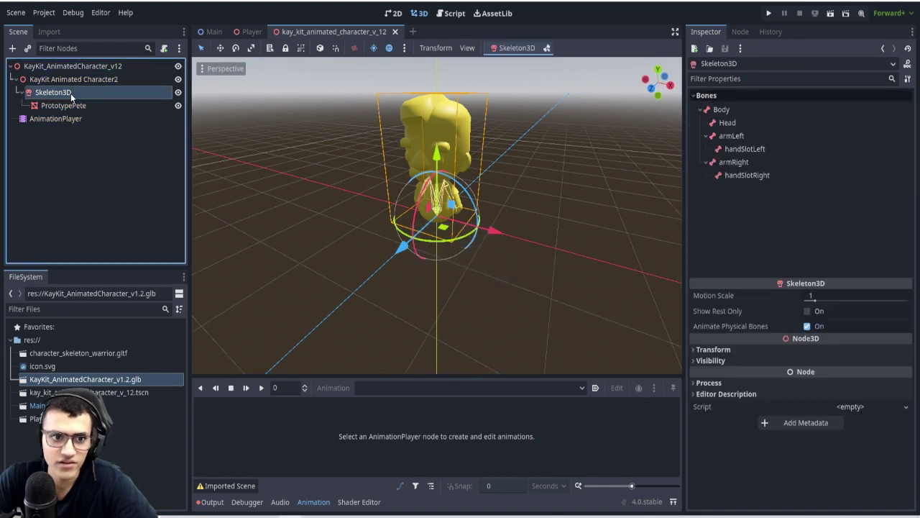
click(12, 48)
text(bone)
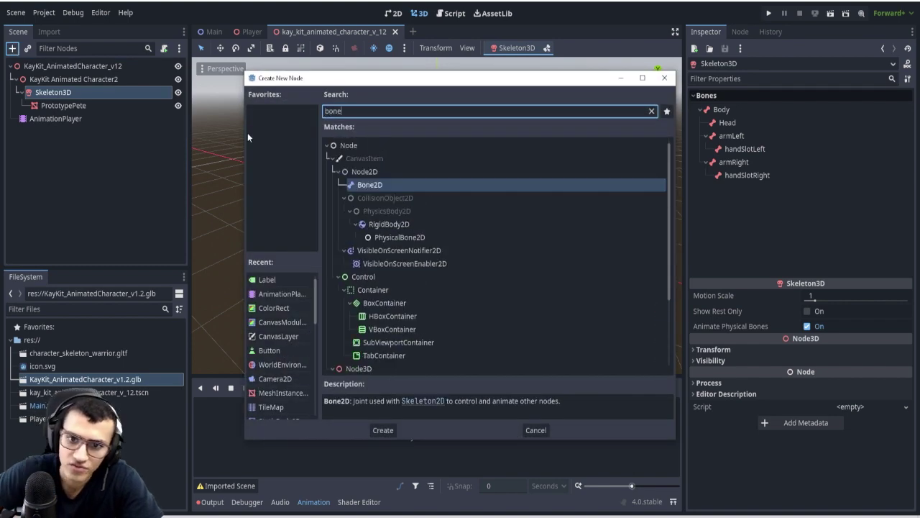
scroll(368, 187, down, 3)
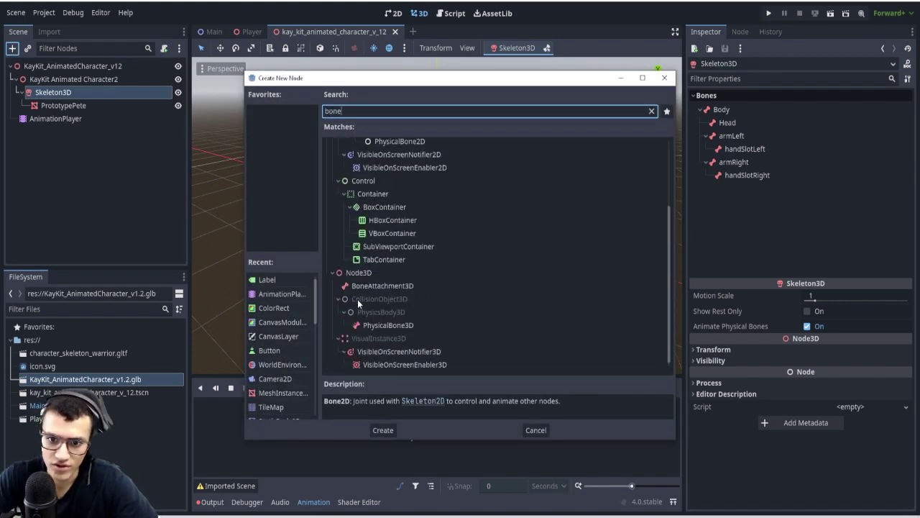
click(372, 286)
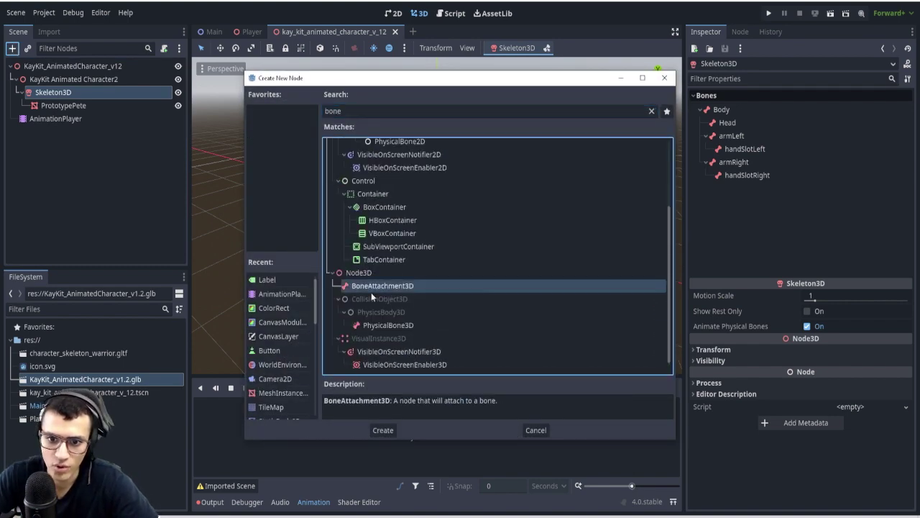
click(383, 429)
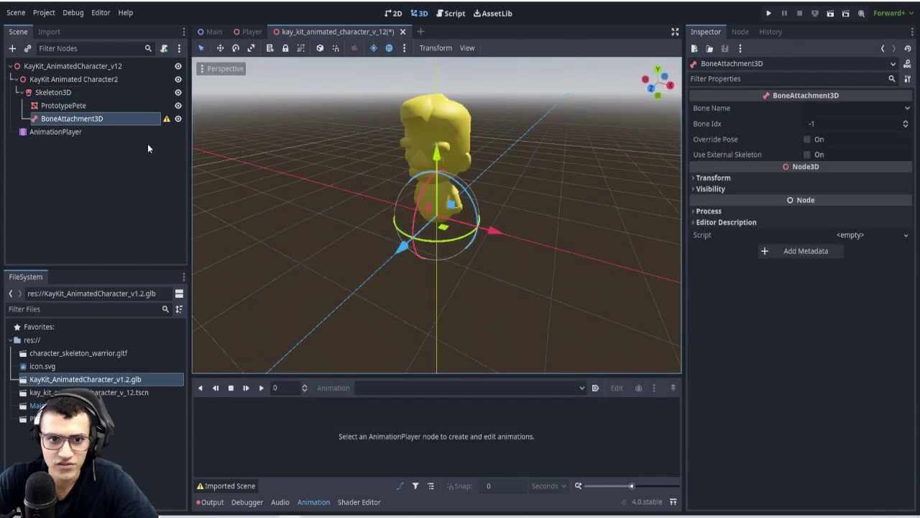
click(64, 91)
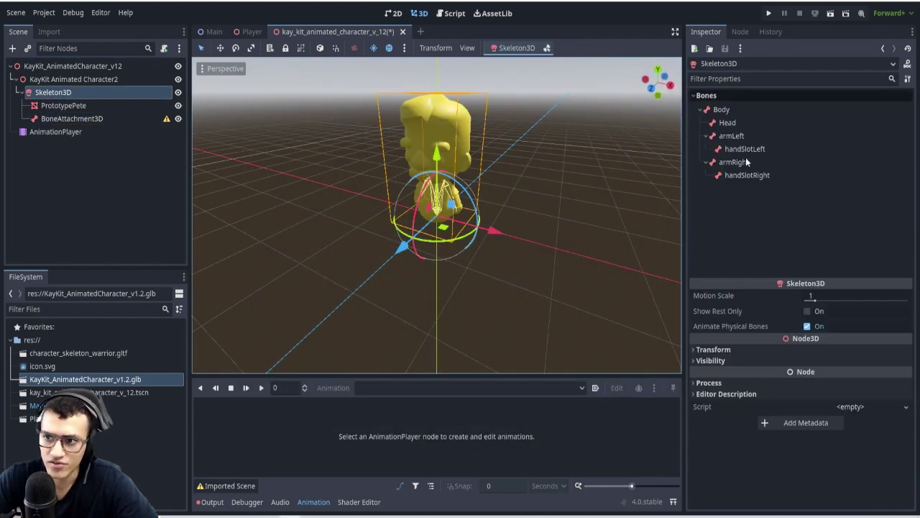
click(713, 111)
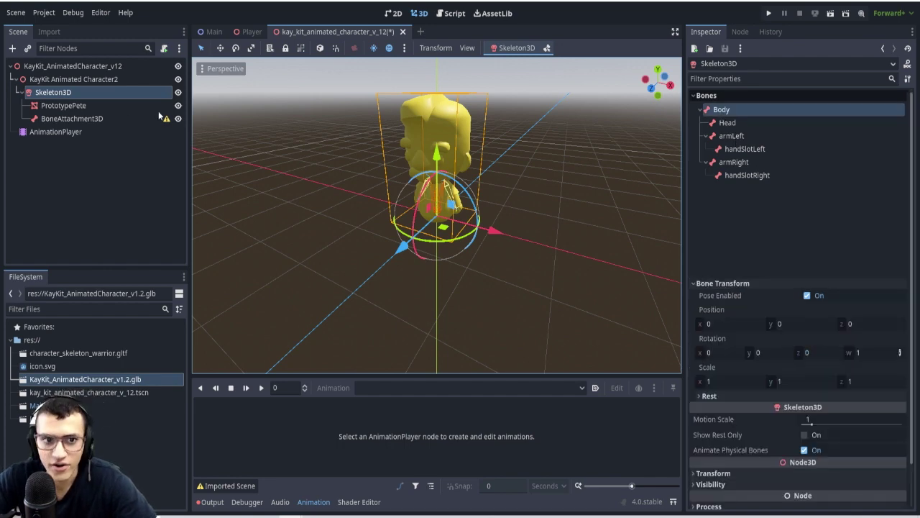
scroll(455, 150, up, 5)
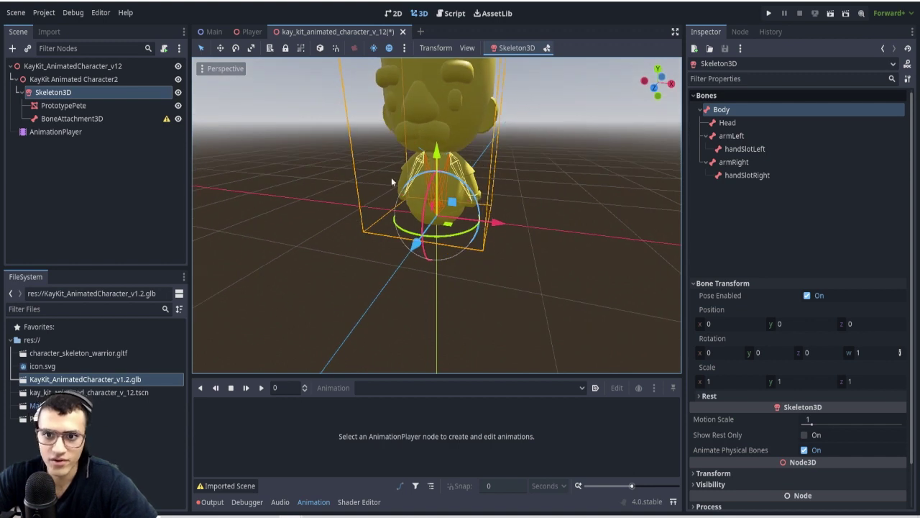
click(72, 106)
click(178, 106)
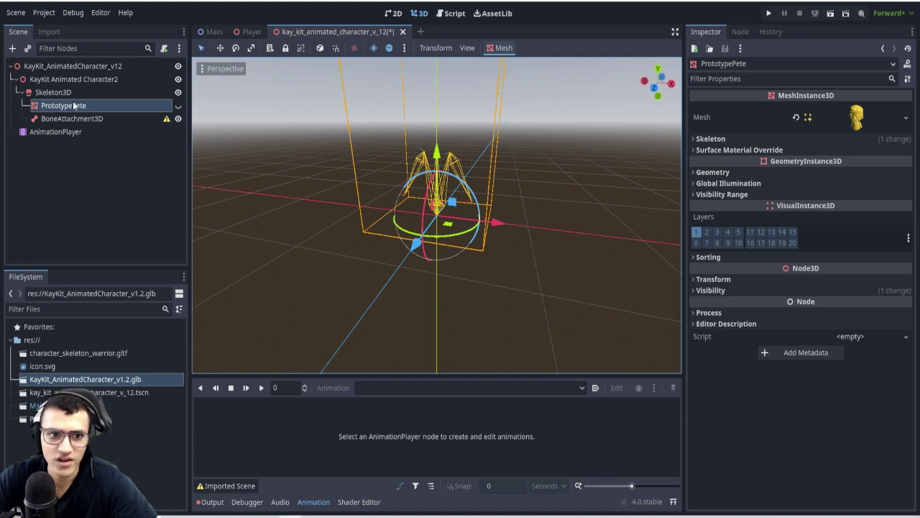
click(178, 105)
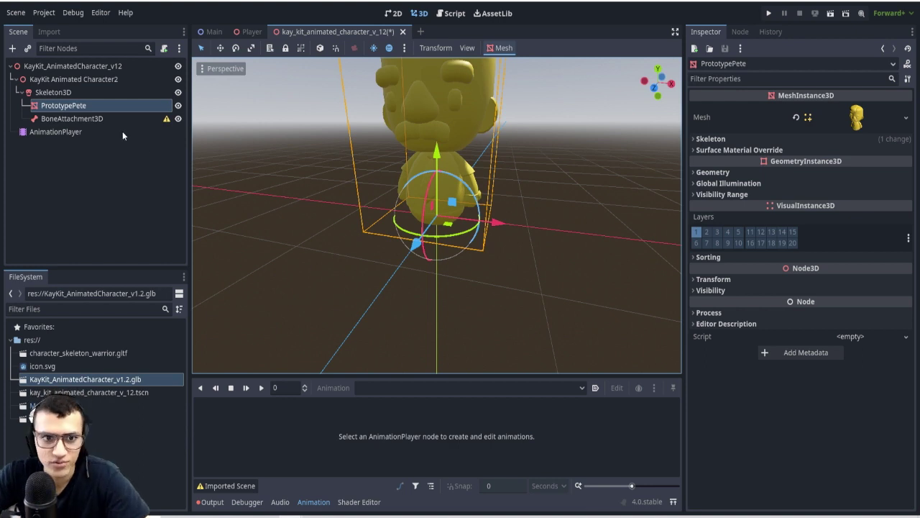
click(55, 132)
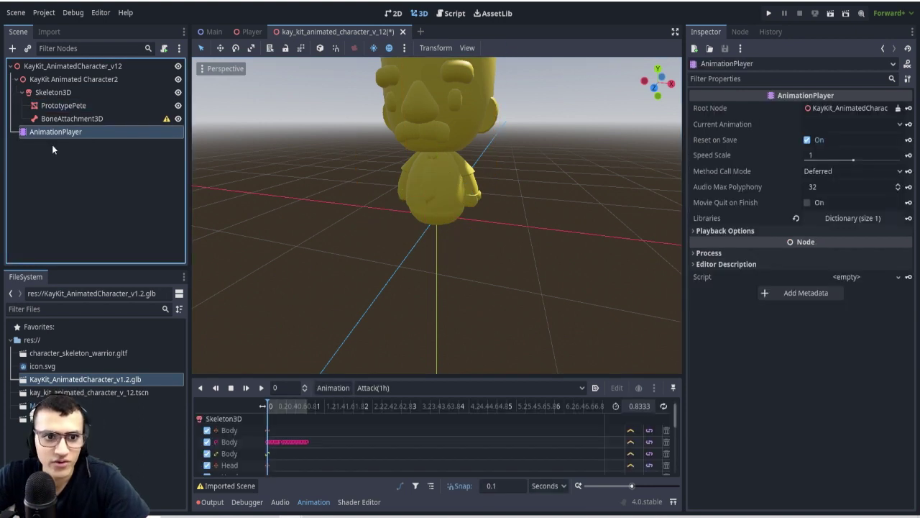
- Load the Dance animation, enlarge the animation panel and preview it along the timeline
click(383, 388)
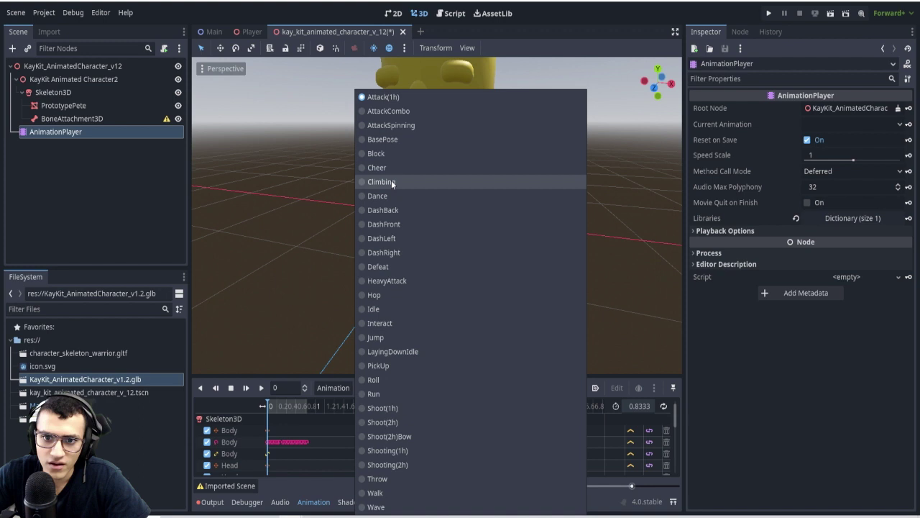
click(398, 197)
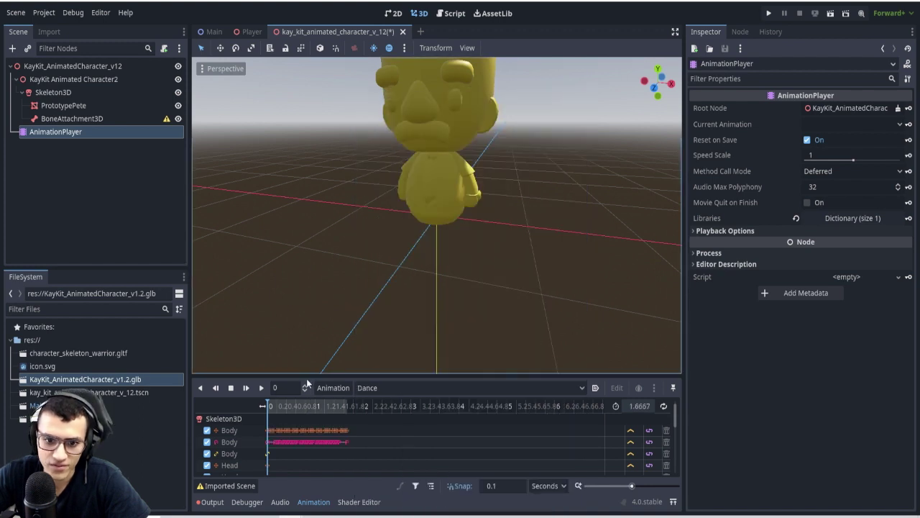
drag(306, 376, 317, 232)
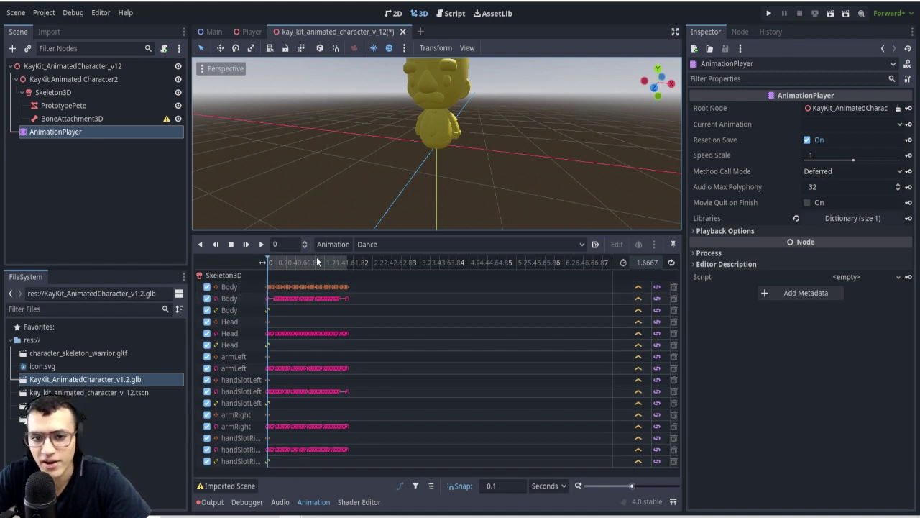
mouse_move(270, 262)
mouse_down()
mouse_move(301, 262)
mouse_move(269, 264)
mouse_up()
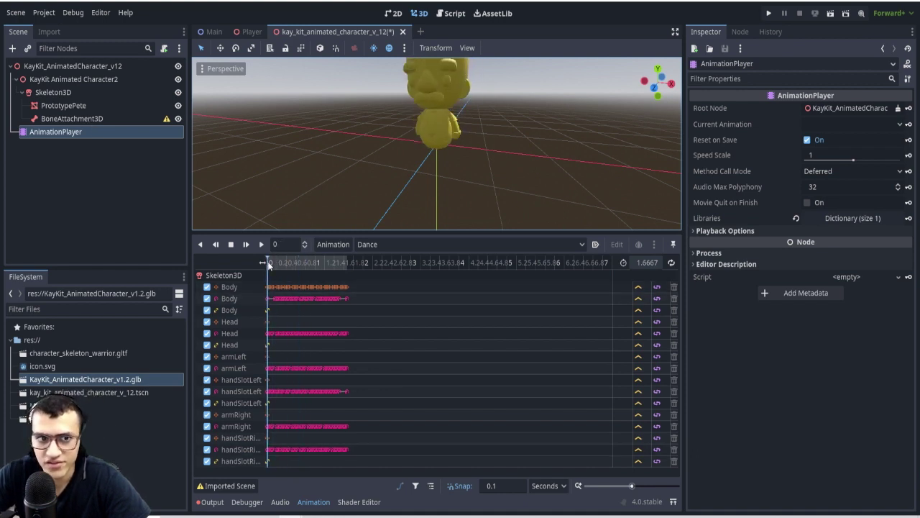
- Check the PrototypePete mesh's Skeleton property, leaving it pointing to Skeleton3D
click(72, 106)
click(741, 150)
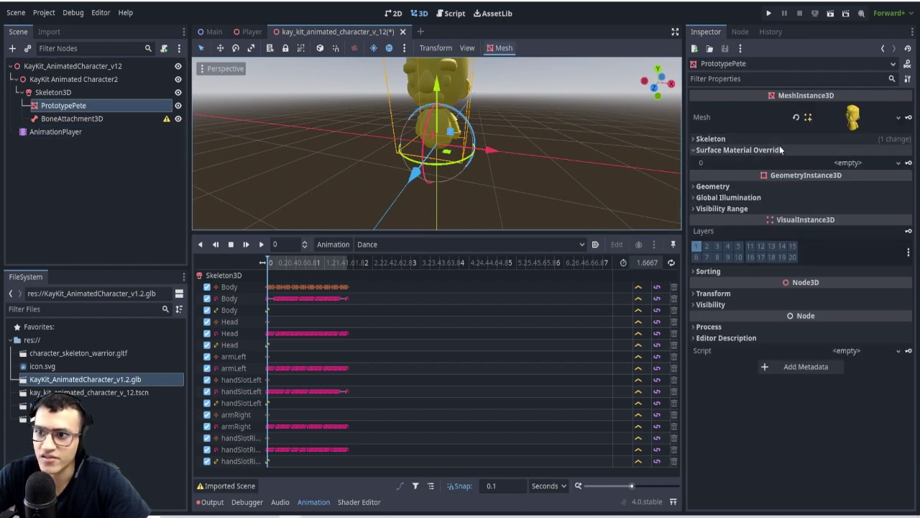
click(741, 139)
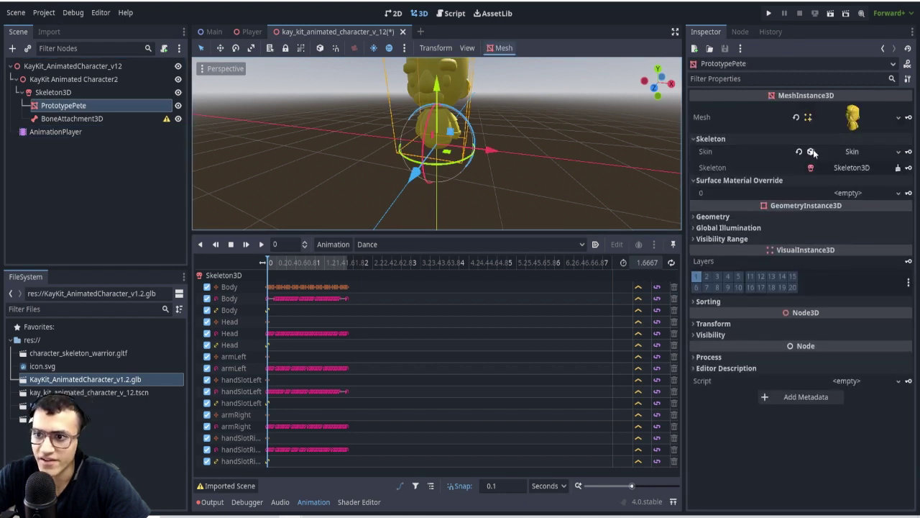
click(844, 168)
click(435, 165)
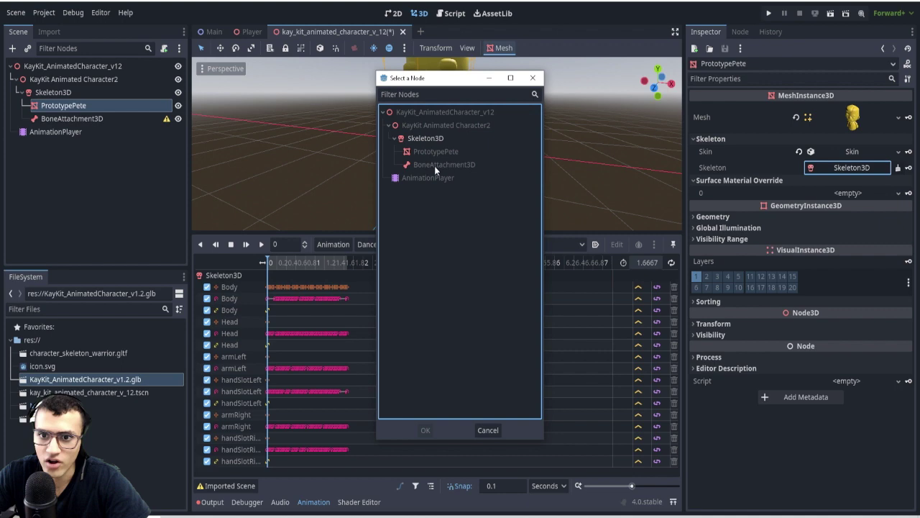
click(532, 78)
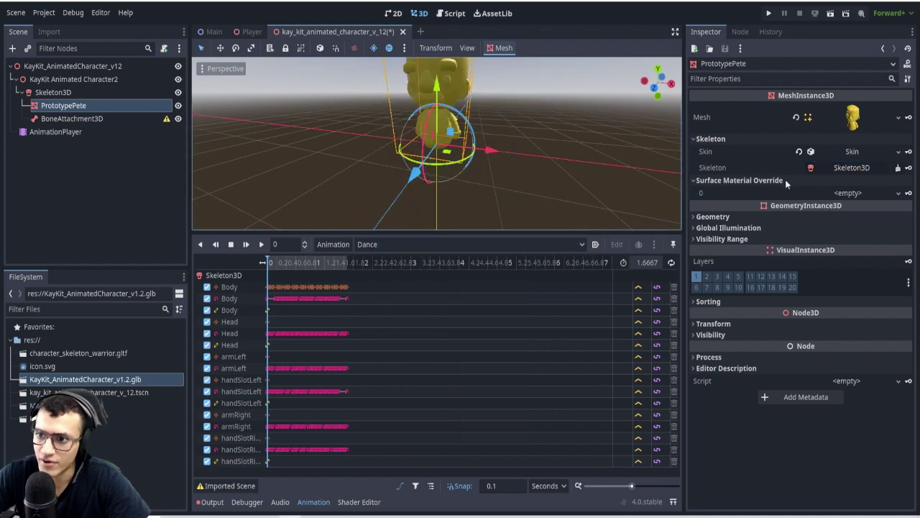
- Duplicate the BoneAttachment3D node and rename the original to Head
drag(589, 232, 582, 349)
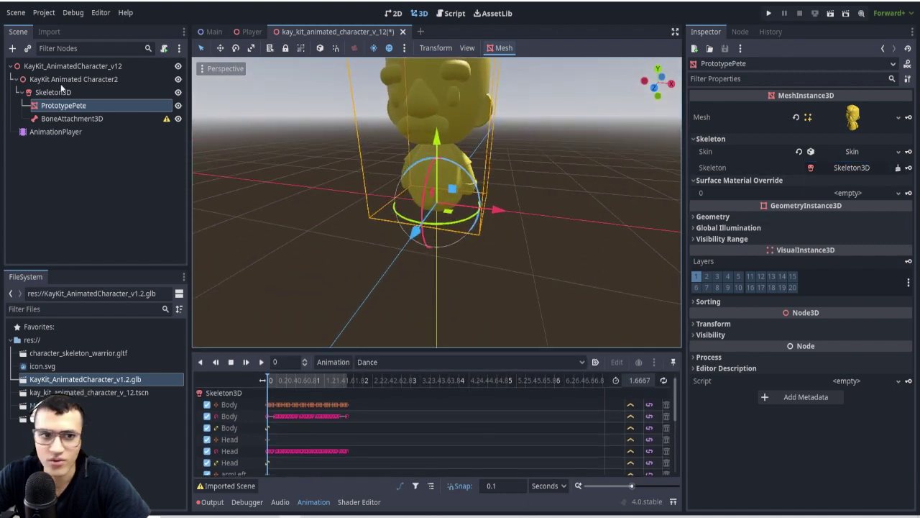
scroll(332, 169, down, 2)
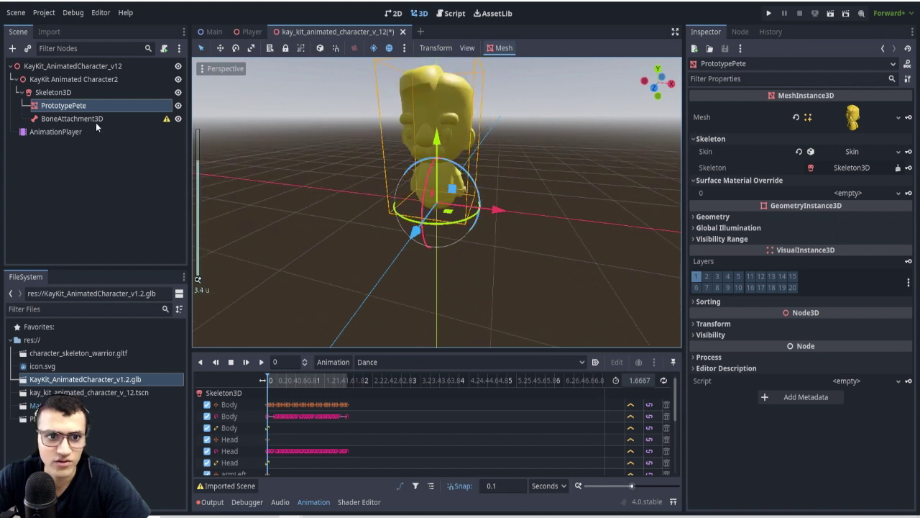
click(79, 119)
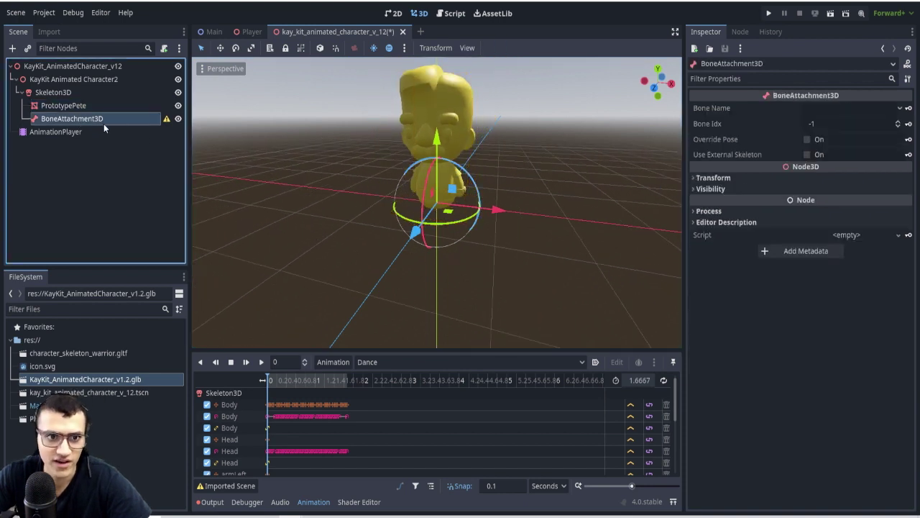
key(ctrl+d)
key(ctrl+d)
key(ctrl+d)
key(ctrl+d)
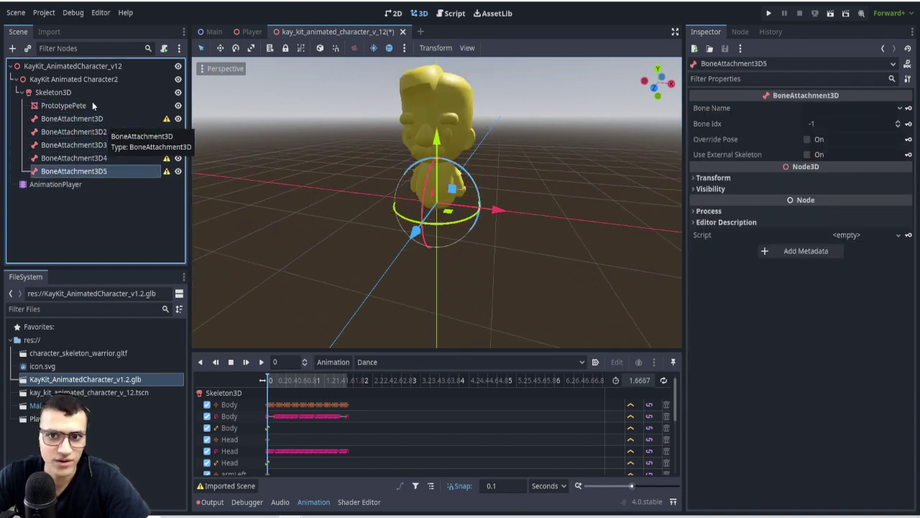
click(117, 118)
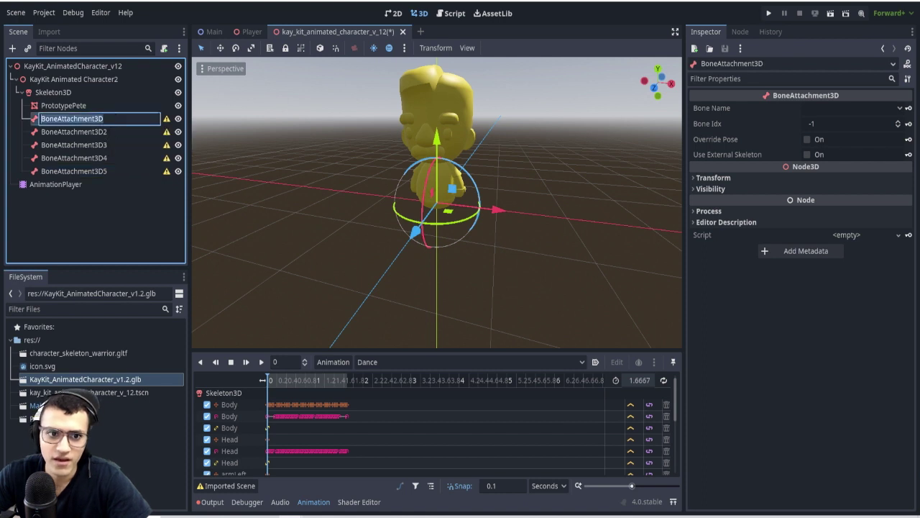
text(H)
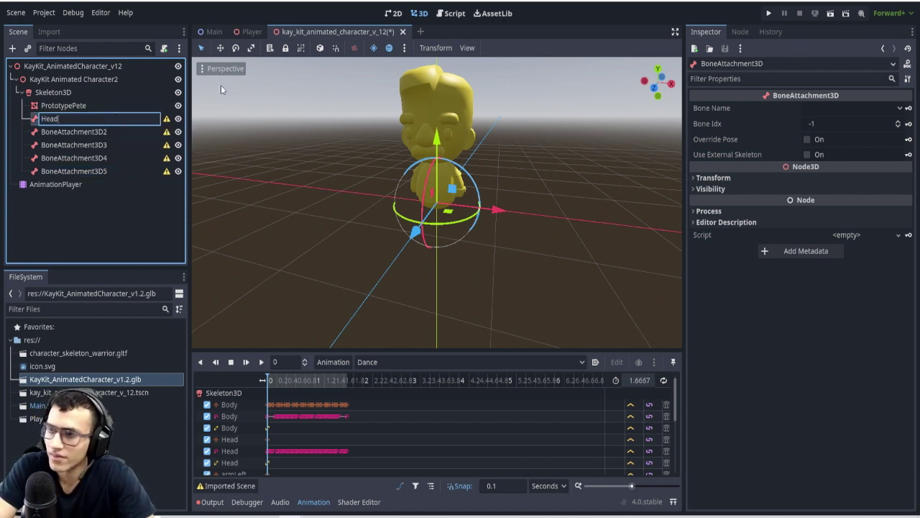
text(ead)
key(Return)
- Rename the next three bone attachments Body, ArmLeft and ArmRight
double_click(108, 132)
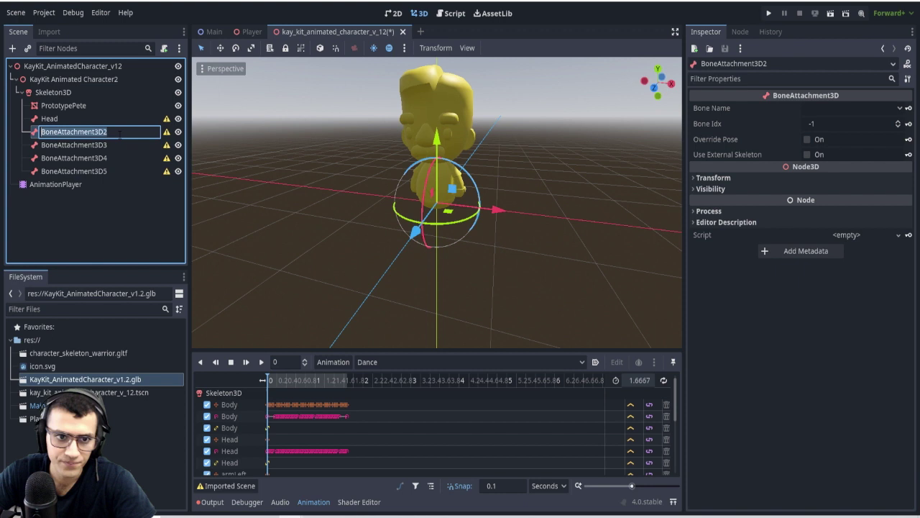
text(Body)
key(Return)
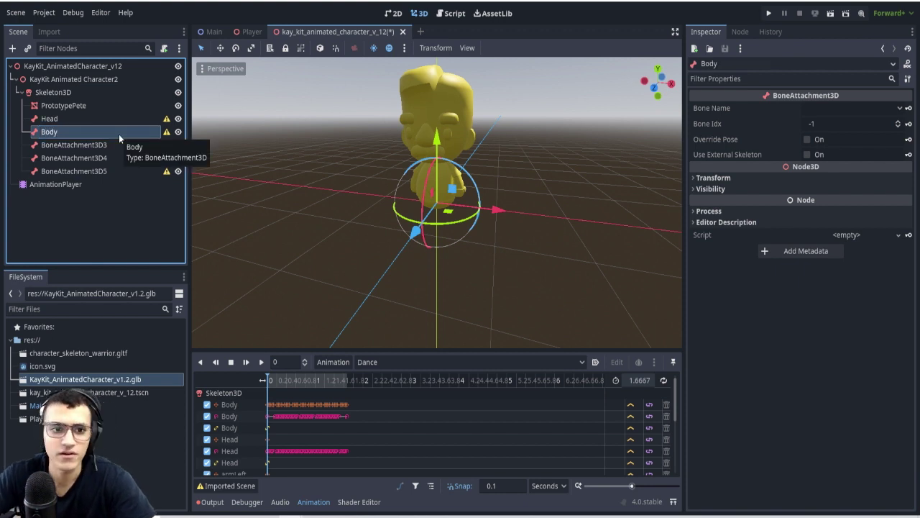
double_click(115, 144)
text(ArmLeft)
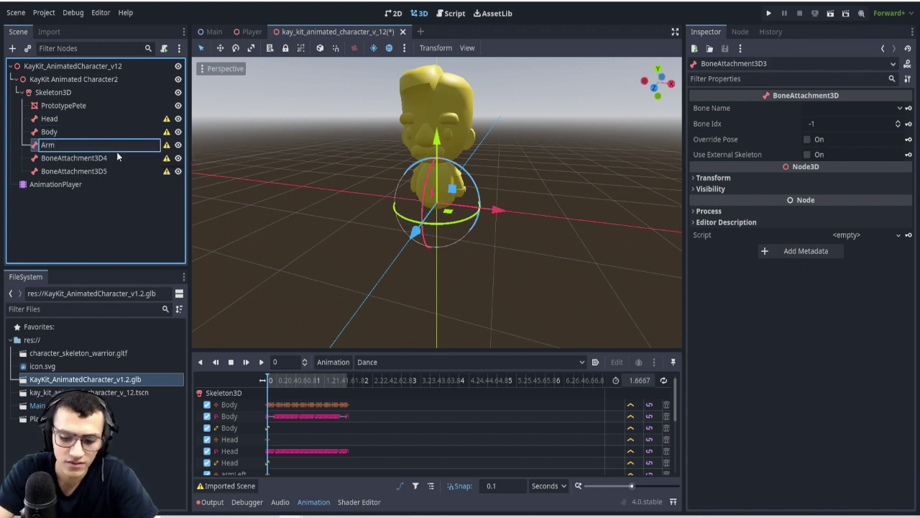
key(Return)
double_click(116, 154)
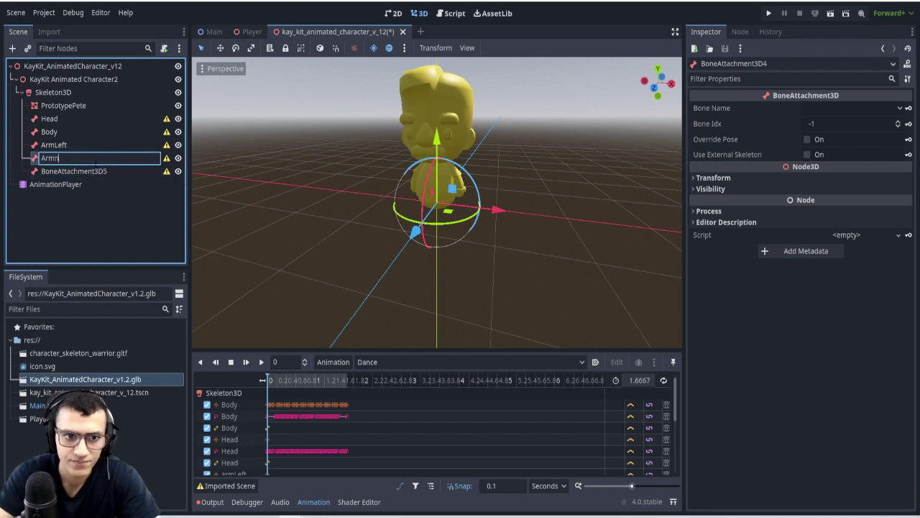
text(ArmRight)
key(Return)
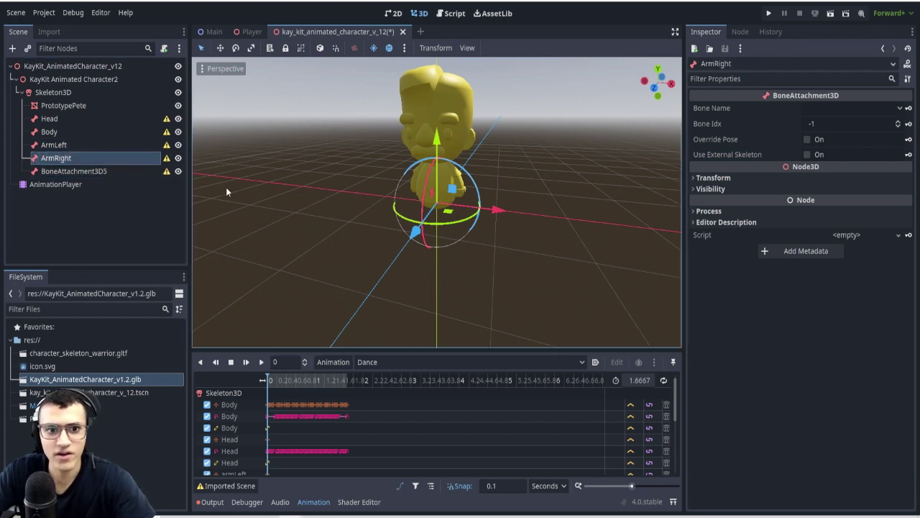
- Add one more duplicate and name the last two attachments HandSlotRight and HandSlotLeft
click(100, 171)
key(ctrl+d)
click(109, 159)
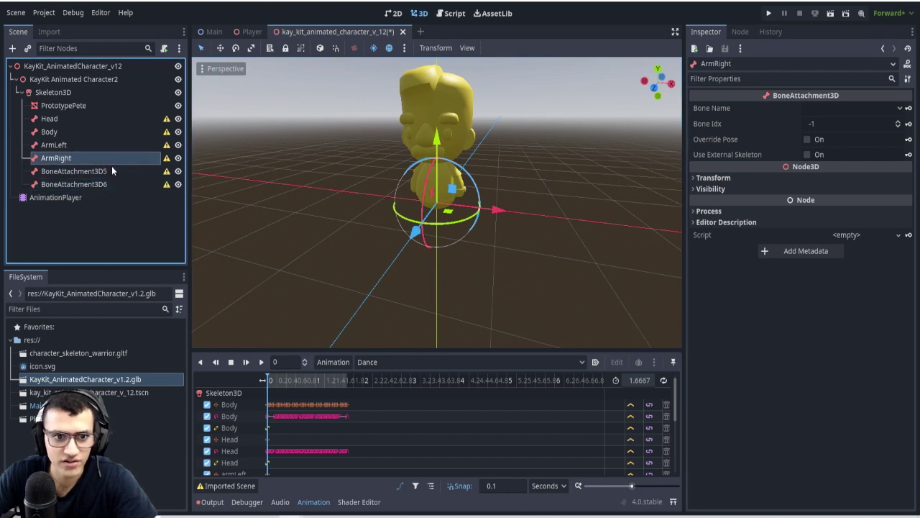
click(116, 171)
double_click(117, 171)
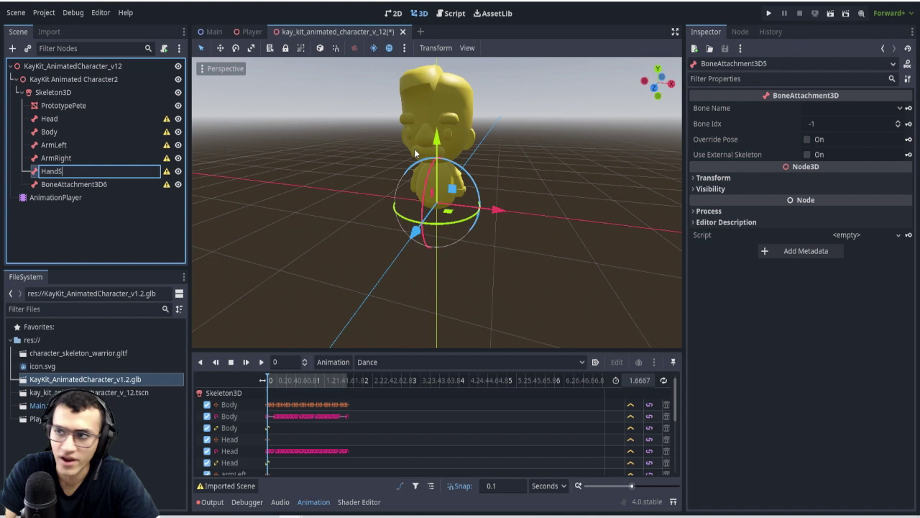
text(HandSlotRight)
key(Return)
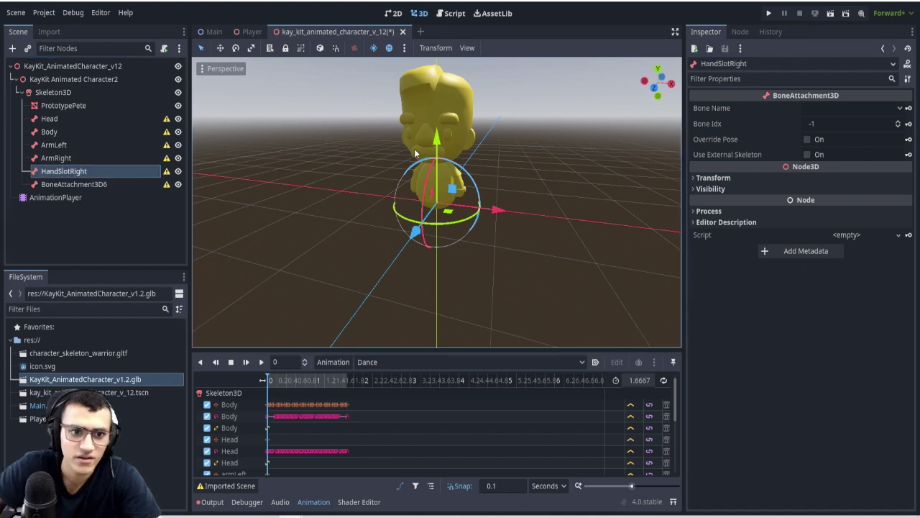
double_click(97, 171)
key(ctrl+c)
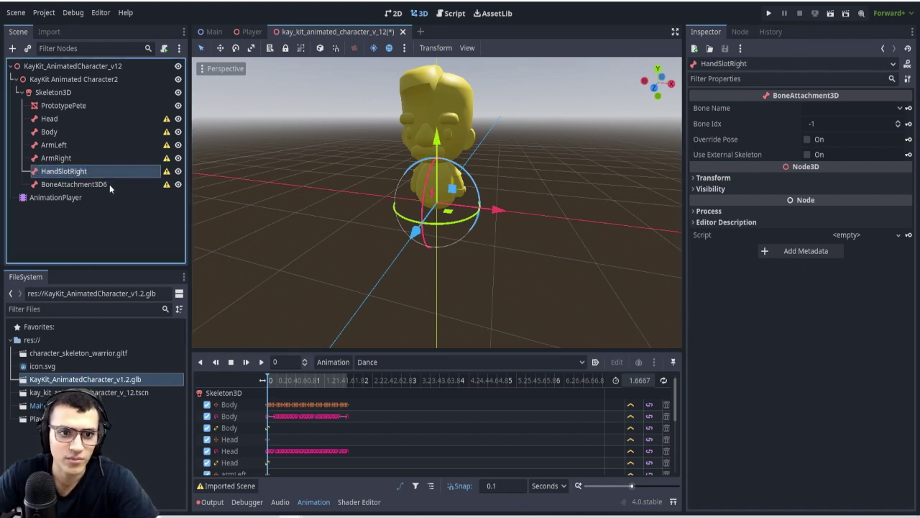
double_click(110, 184)
key(ctrl+v)
key(BackSpace)
key(BackSpace)
key(BackSpace)
key(BackSpace)
key(BackSpace)
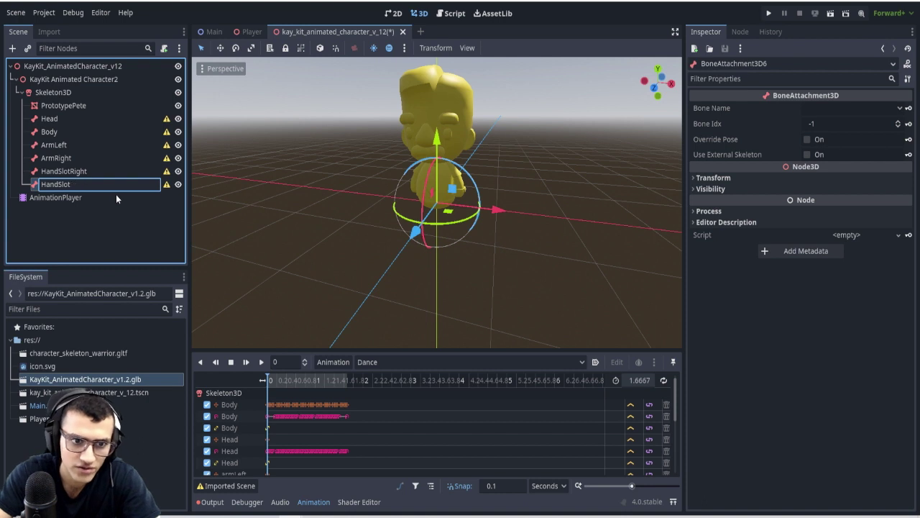
text(Left)
key(Return)
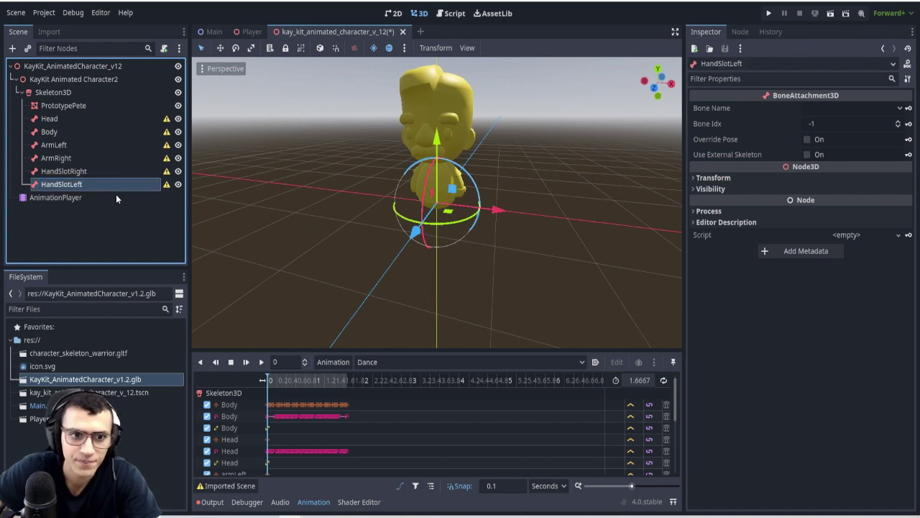
- Bind the Head, Body and ArmLeft attachments to the Head, Body and armLeft bones
click(66, 118)
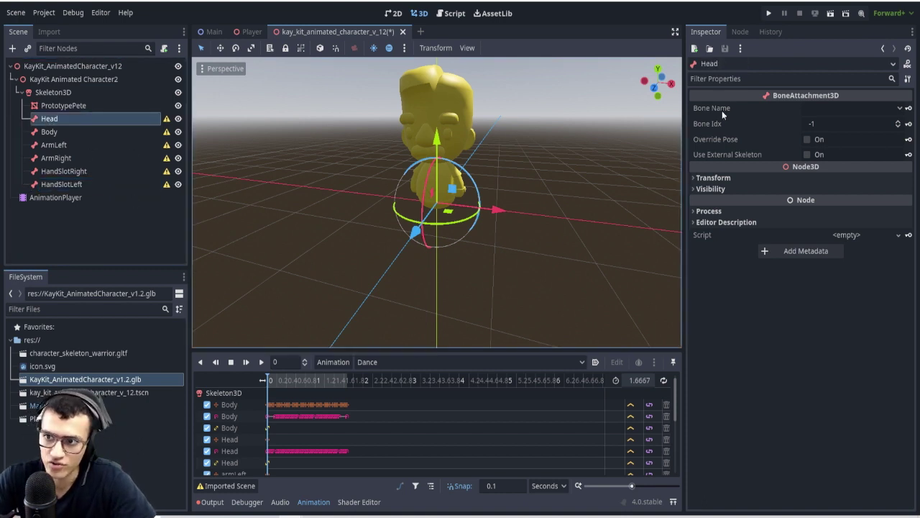
click(833, 107)
click(834, 136)
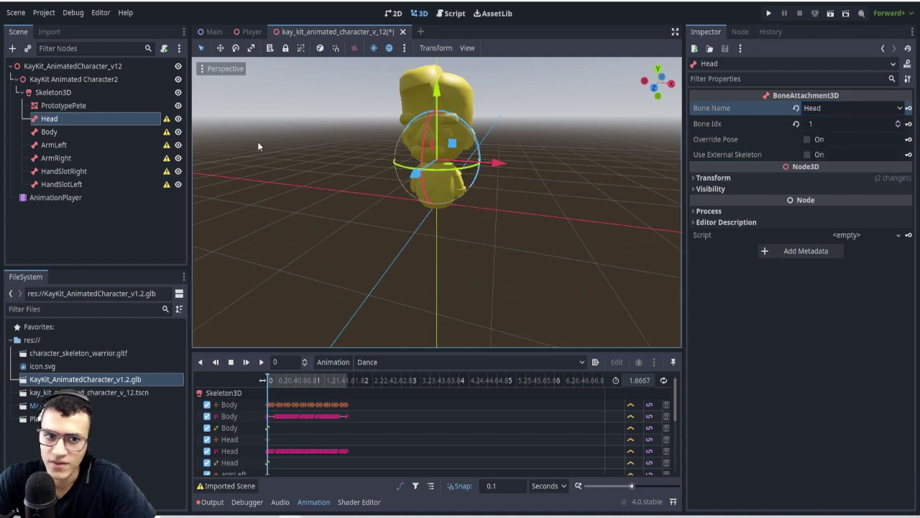
click(99, 132)
click(830, 107)
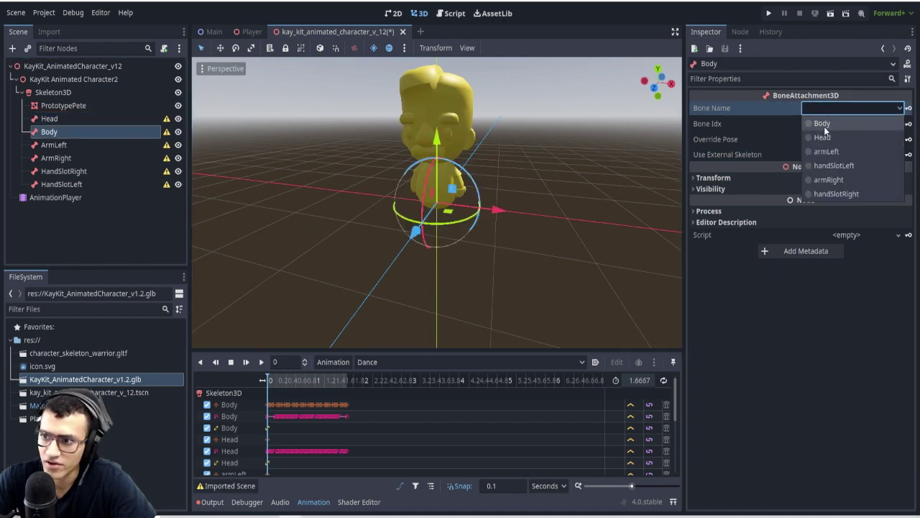
click(822, 123)
click(101, 144)
click(831, 109)
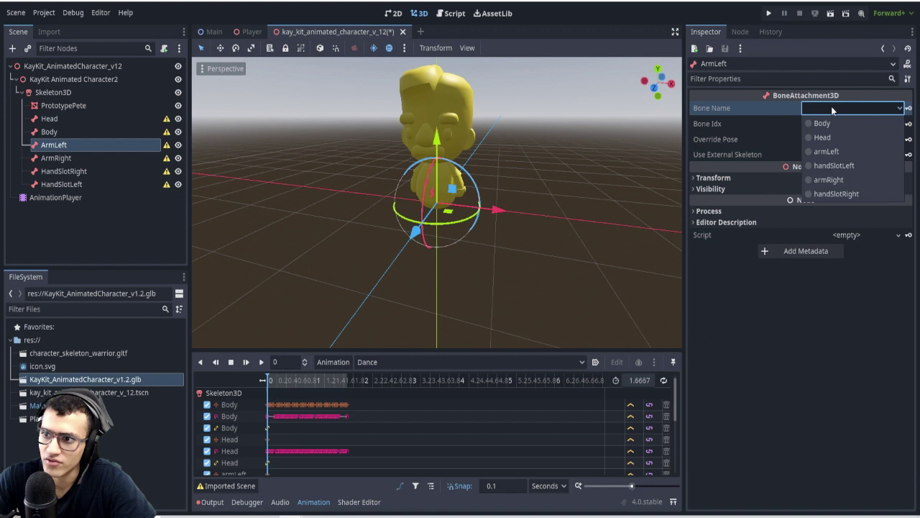
click(839, 152)
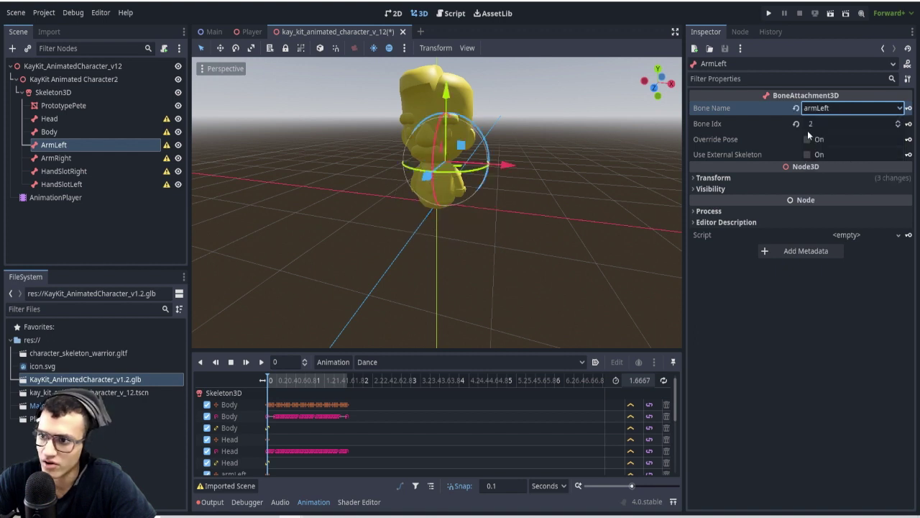
- Bind ArmRight, HandSlotRight and HandSlotLeft to the armRight, handSlotRight and handSlotLeft bones
click(68, 157)
click(854, 107)
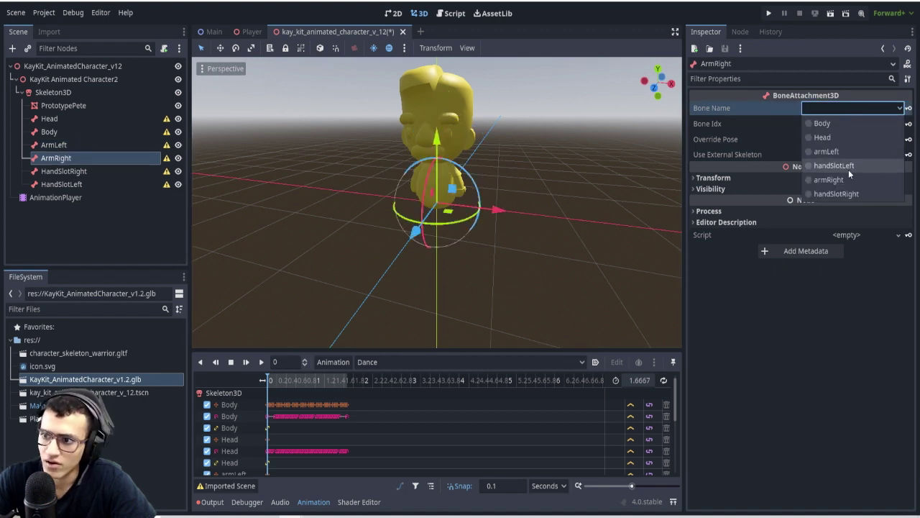
click(840, 180)
click(72, 171)
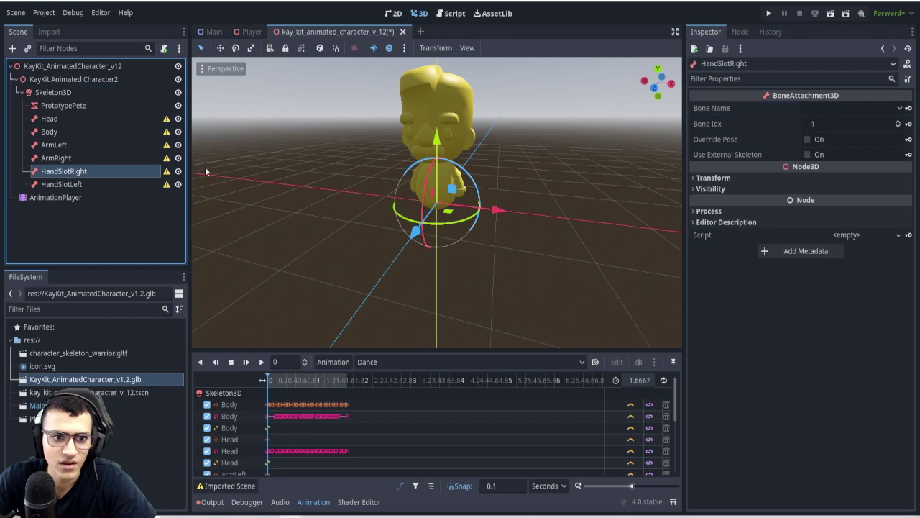
click(829, 109)
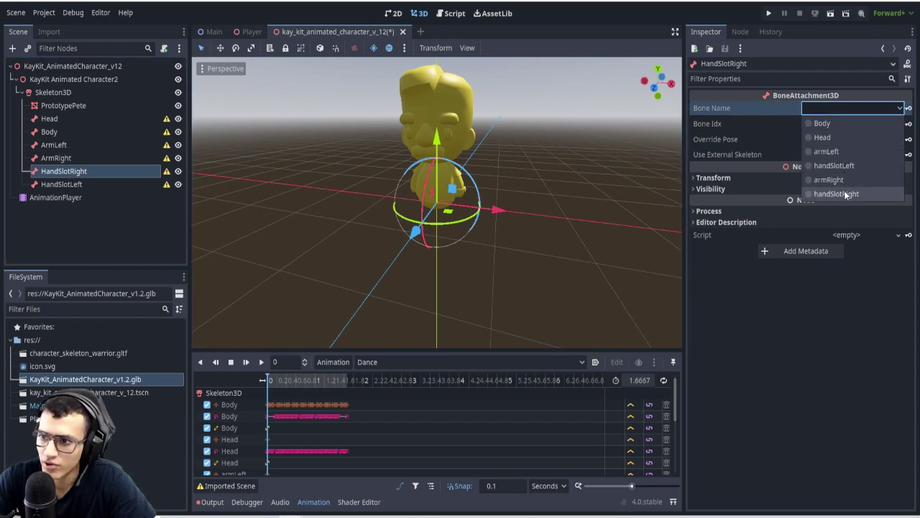
click(837, 194)
mouse_move(424, 185)
middle_down()
mouse_move(500, 188)
mouse_move(430, 200)
middle_up()
scroll(430, 200, up, 6)
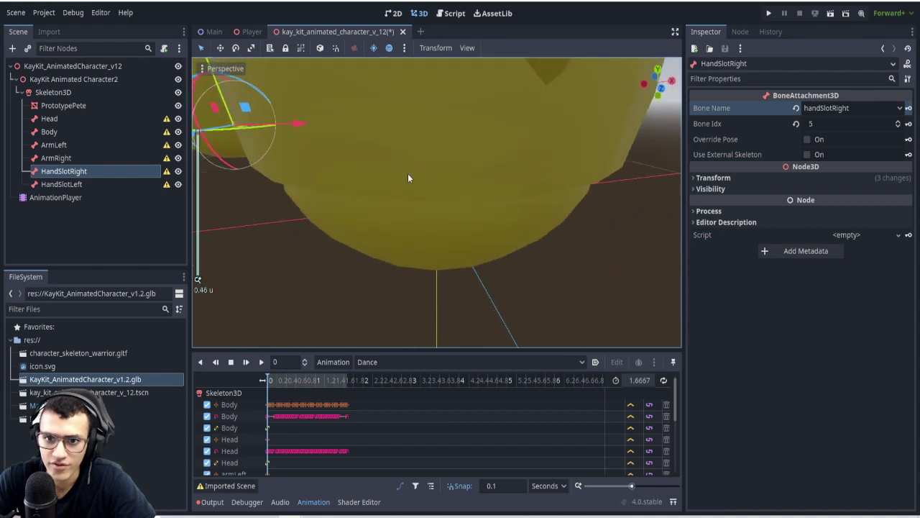
scroll(311, 161, down, 5)
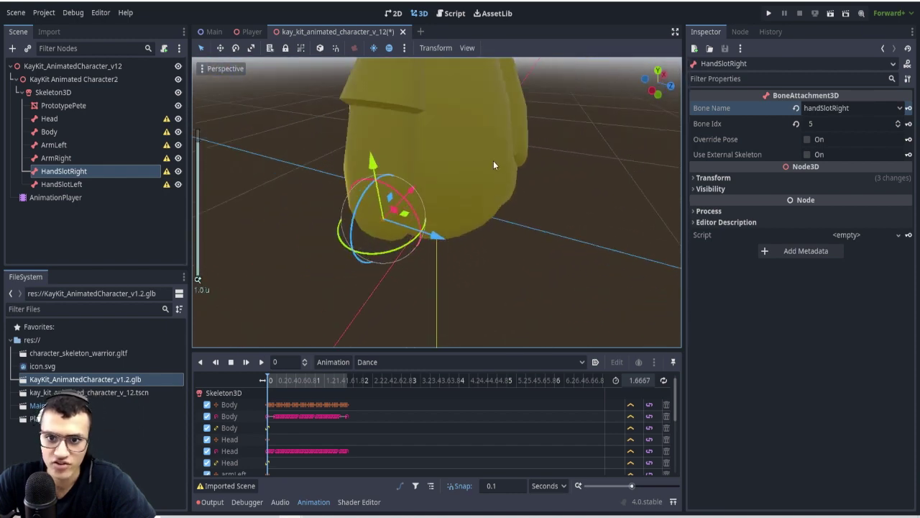
click(104, 184)
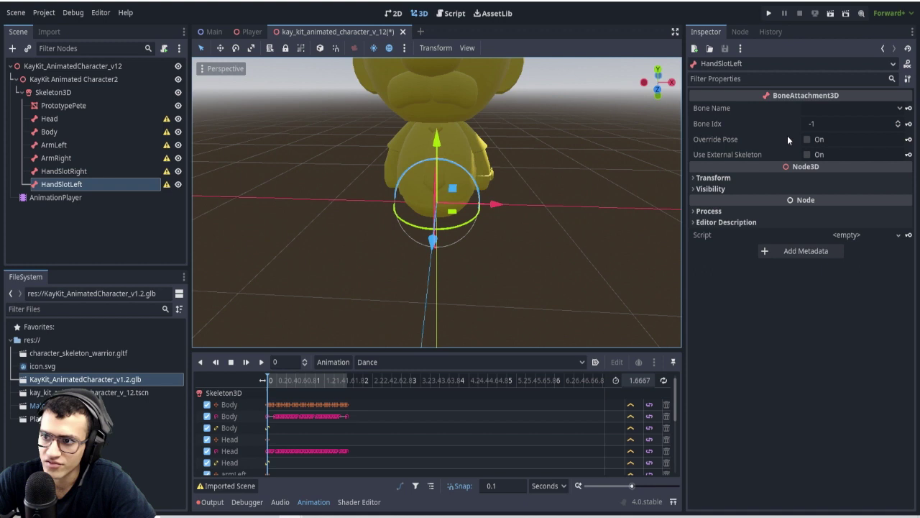
click(899, 108)
click(834, 165)
scroll(547, 169, down, 3)
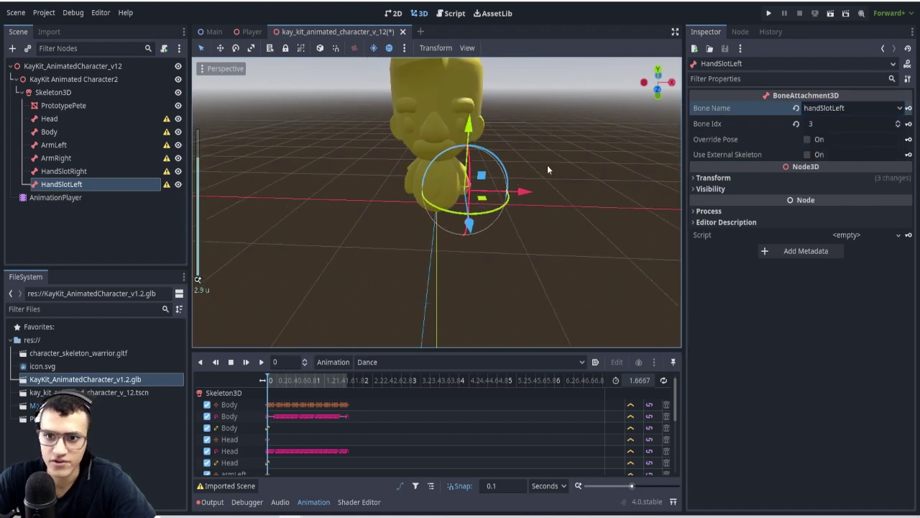
- Delete the PrototypePete mesh from Skeleton3D
click(85, 106)
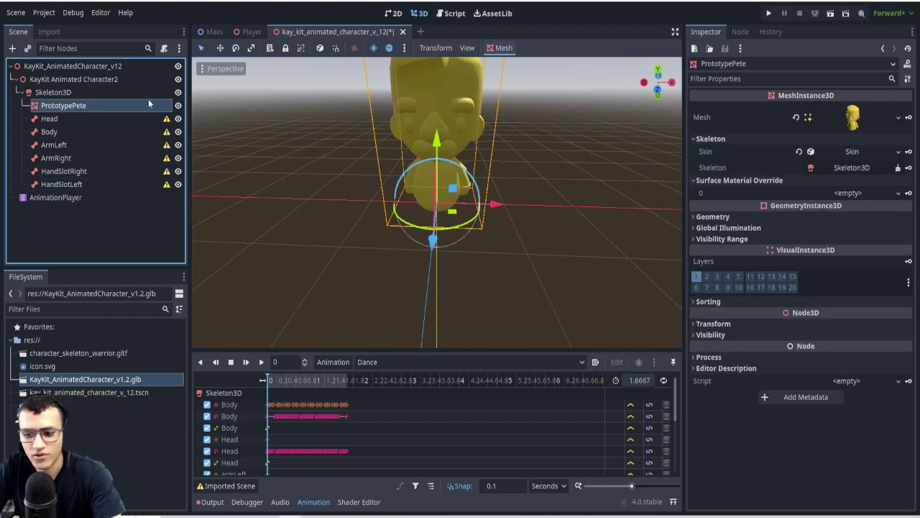
key(Delete)
click(436, 269)
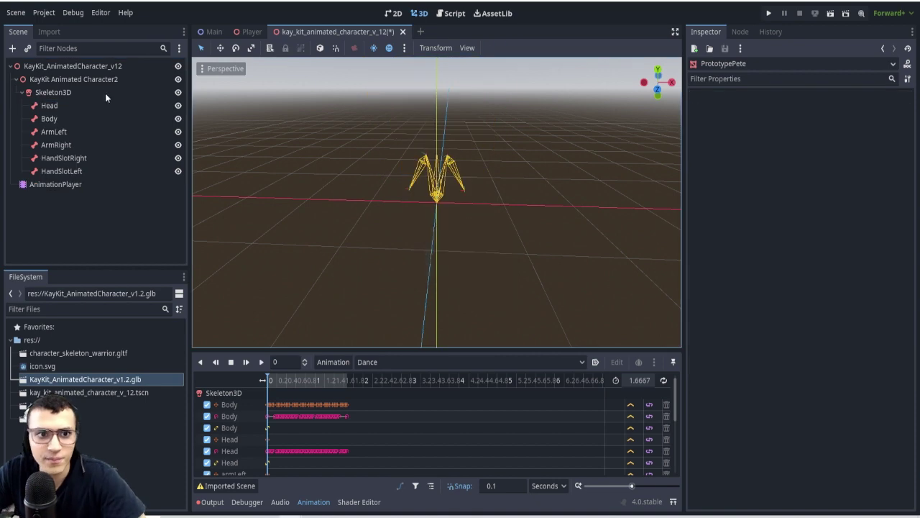
- Clear inheritance on the Player scene's character_skeleton_warrior root
click(246, 31)
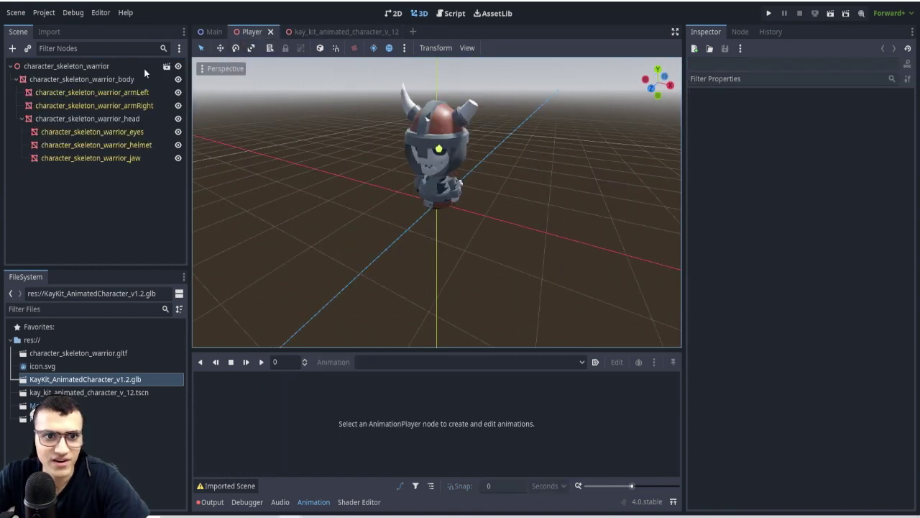
click(122, 67)
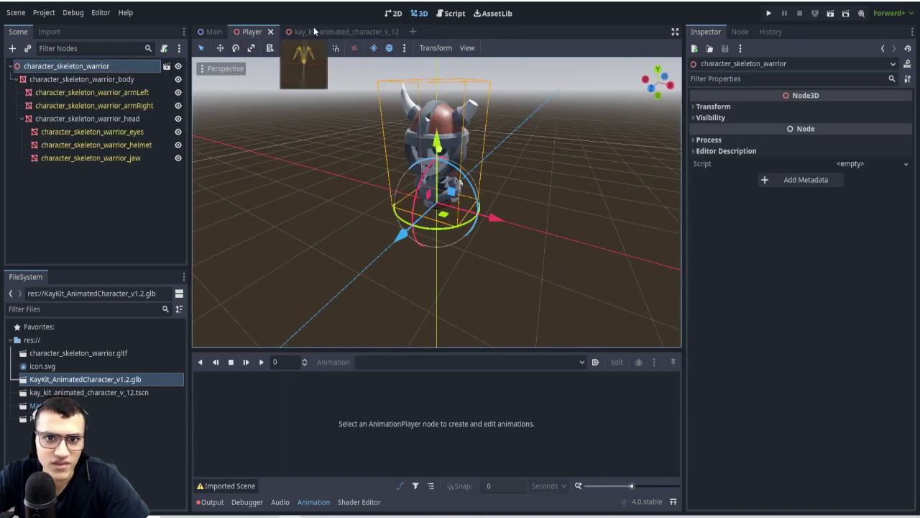
right_click(107, 67)
click(146, 251)
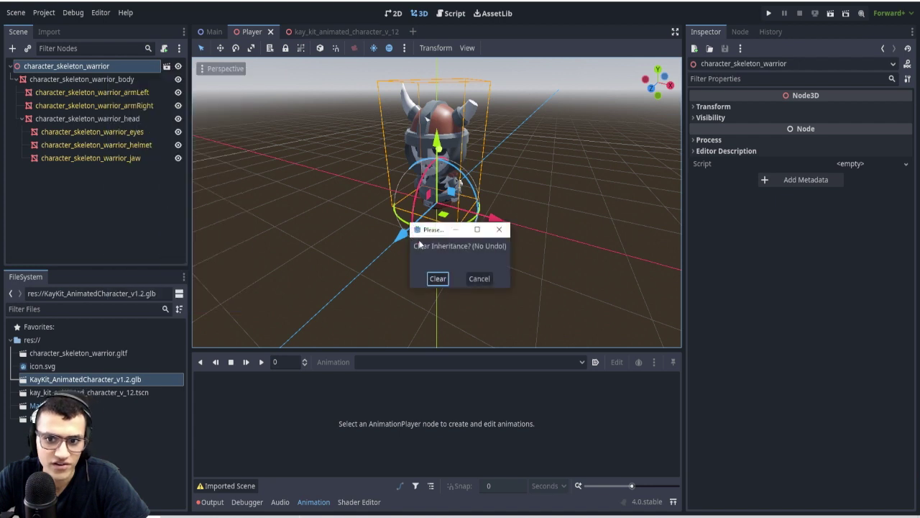
click(439, 280)
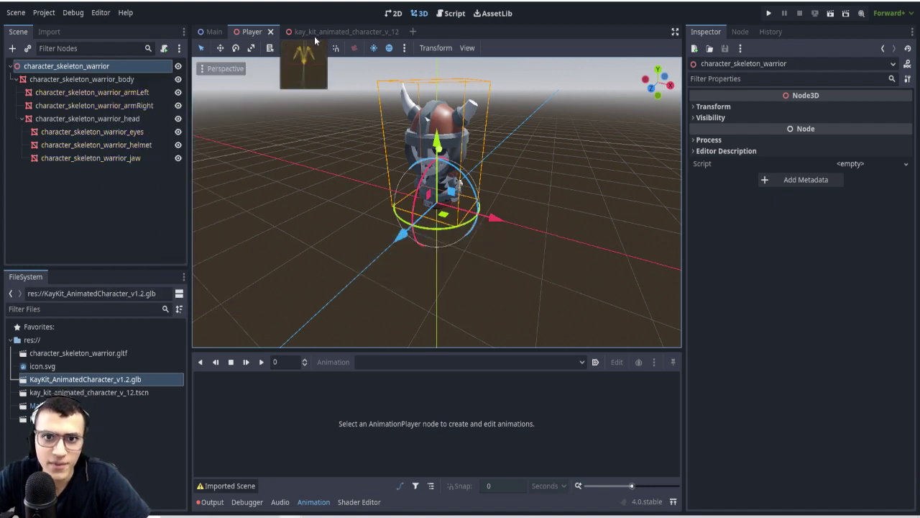
- Move the head, armLeft and armRight meshes directly under the character_skeleton_warrior root
drag(67, 119, 105, 66)
click(138, 93)
shift+click(141, 105)
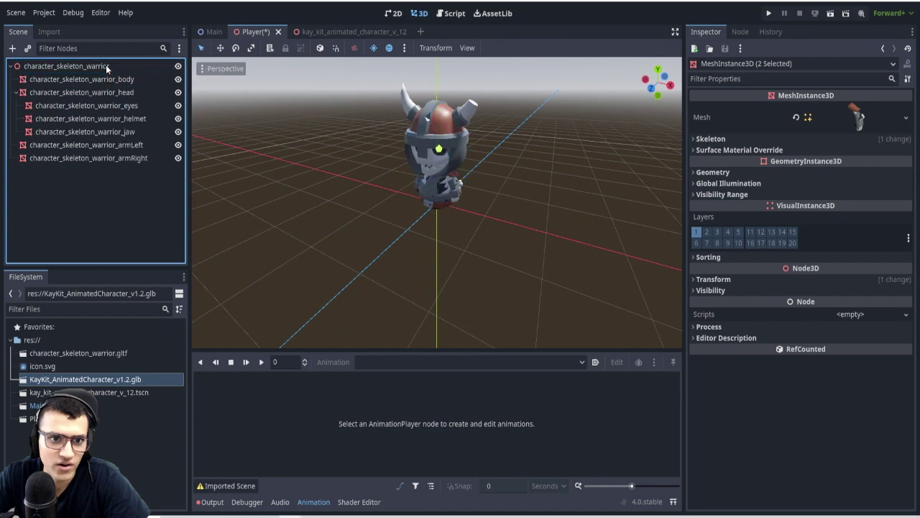
click(118, 118)
- Select the eyes mesh, then briefly hide and re-show the head and helmet meshes
click(84, 106)
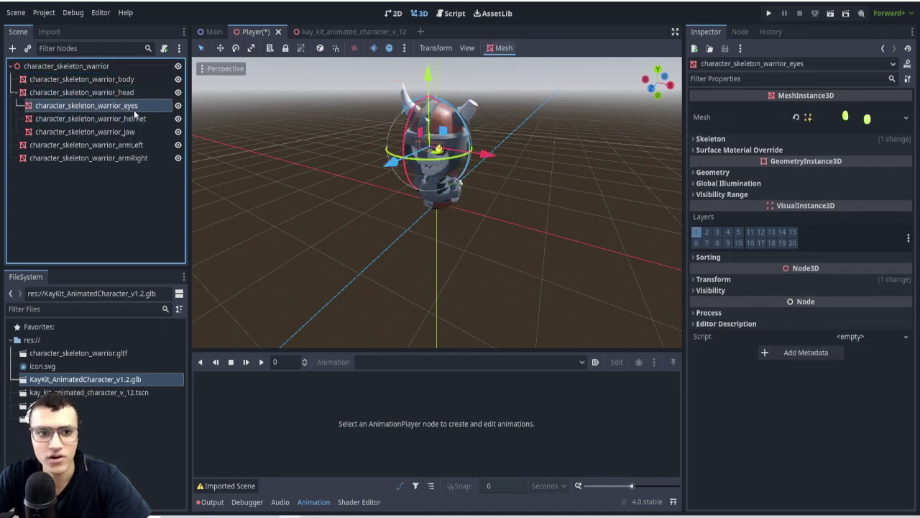
key(F2)
click(178, 93)
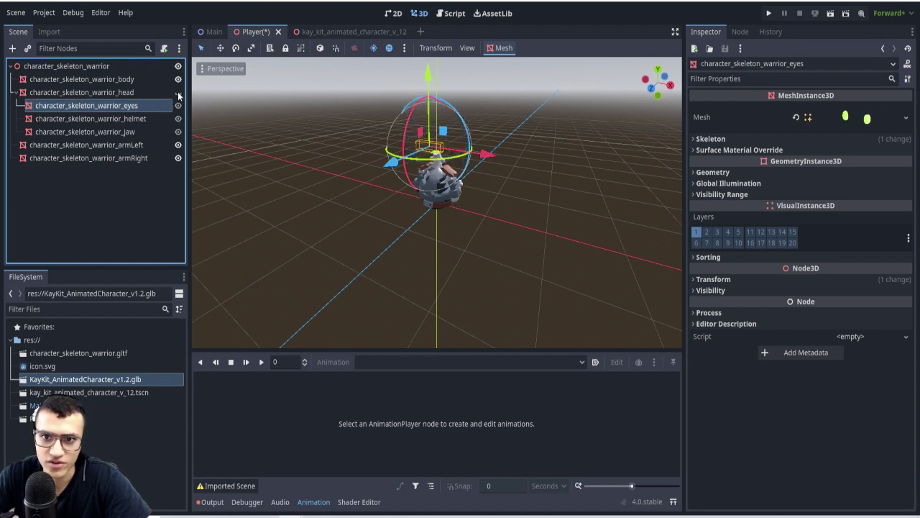
click(177, 93)
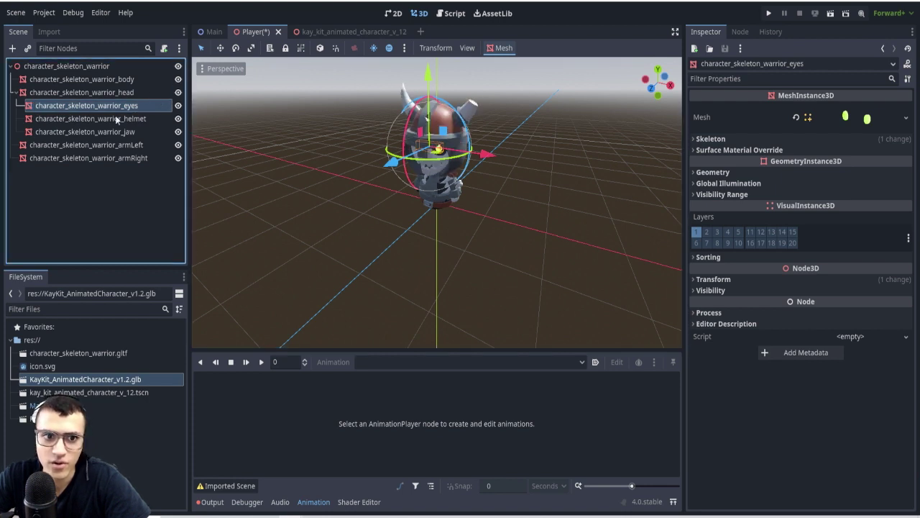
click(160, 118)
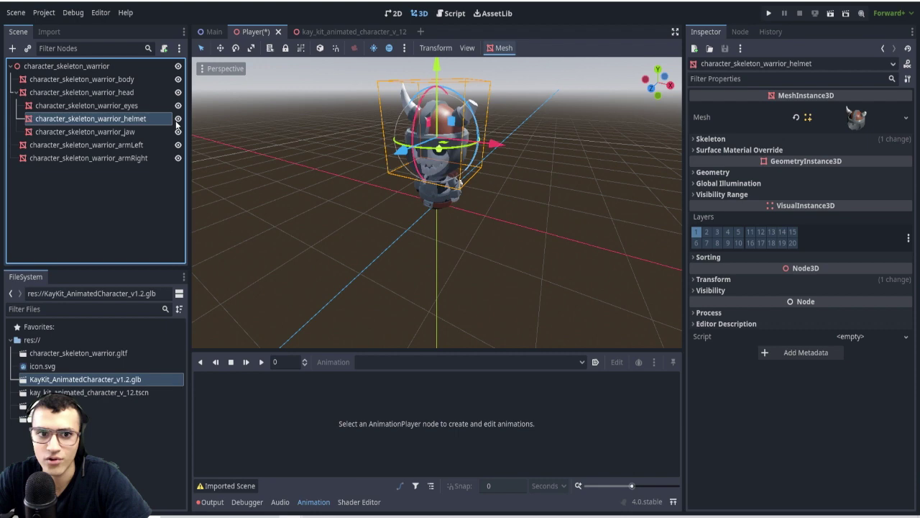
click(177, 118)
click(178, 118)
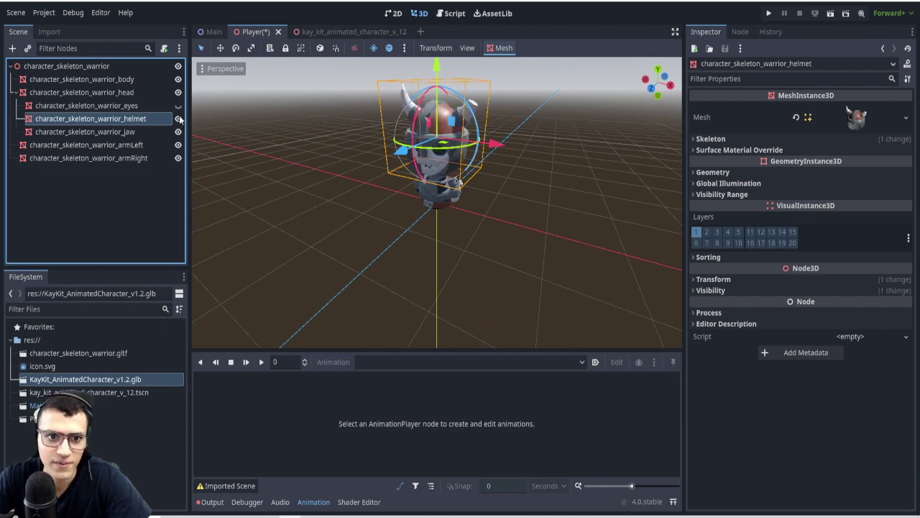
- Save the Player scene and instance it above the KayKit character with editable children
key(ctrl+s)
click(334, 32)
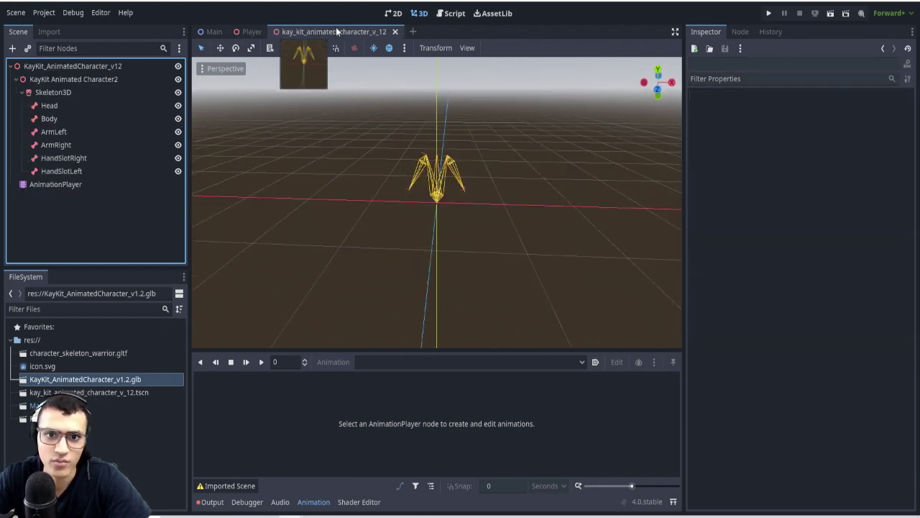
drag(43, 418, 440, 207)
right_click(108, 196)
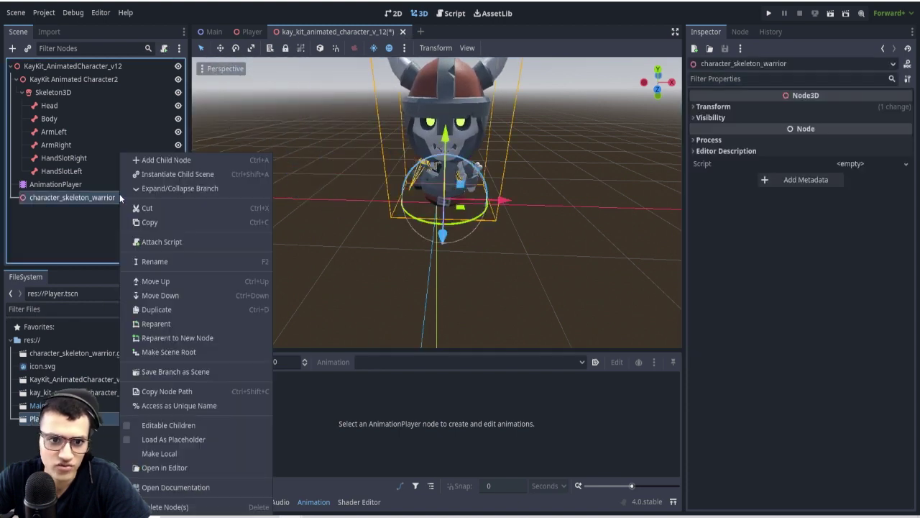
click(154, 425)
drag(81, 202, 73, 74)
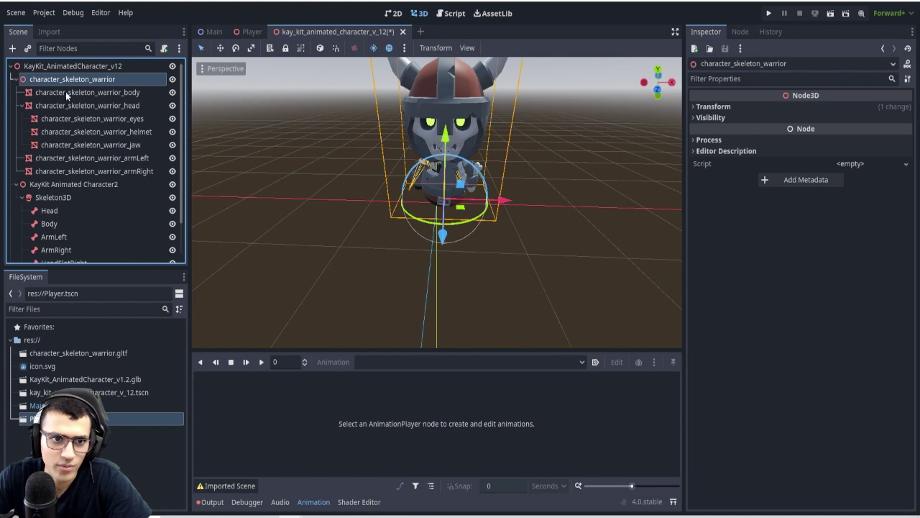
- Reparent the warrior body, armLeft and head meshes under the Body, ArmLeft and Head bones
click(23, 106)
drag(142, 91, 65, 185)
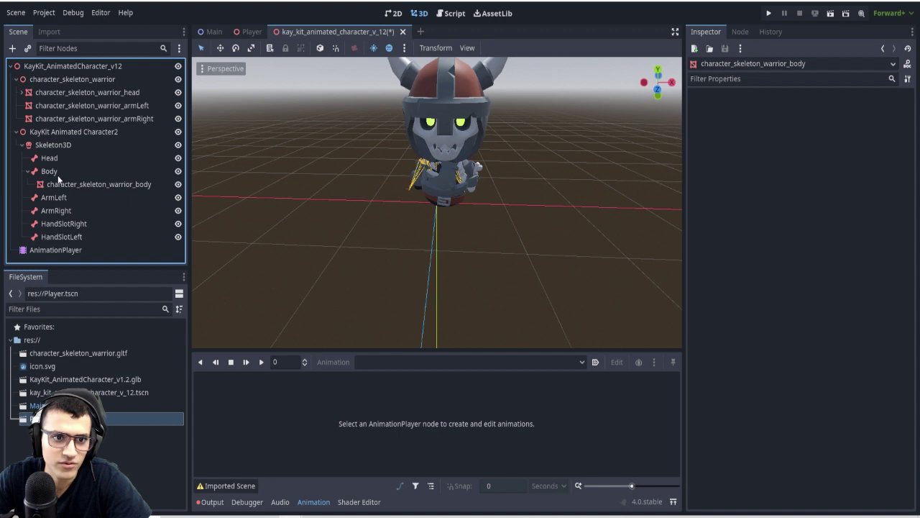
drag(117, 105, 75, 216)
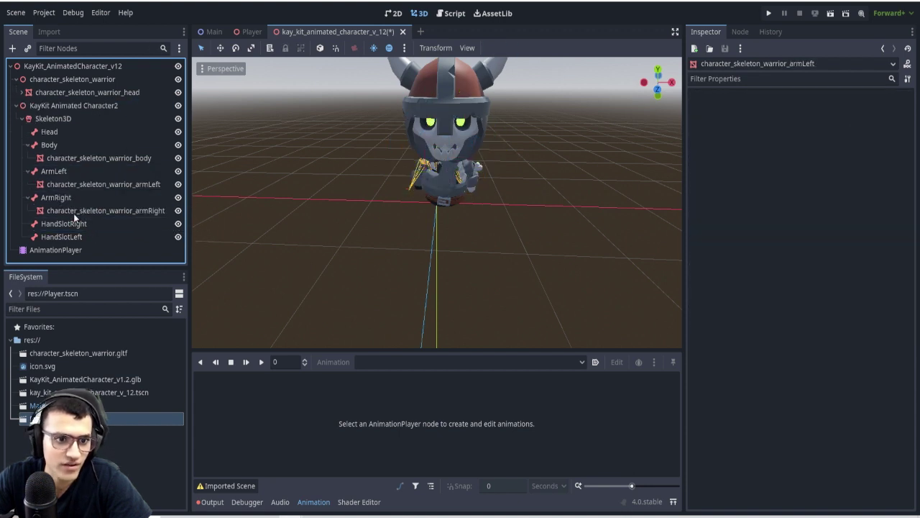
drag(102, 89, 57, 135)
- Delete the leftover character_skeleton_warrior node
click(47, 81)
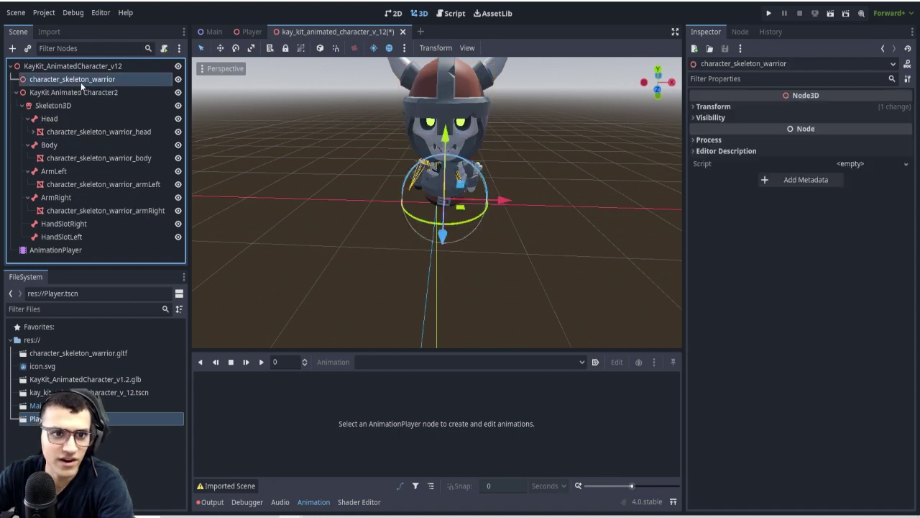
key(Delete)
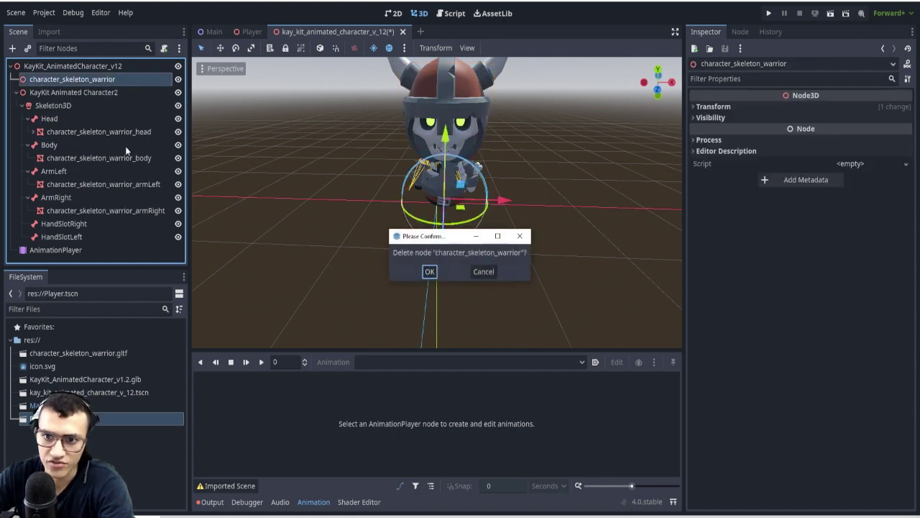
key(Return)
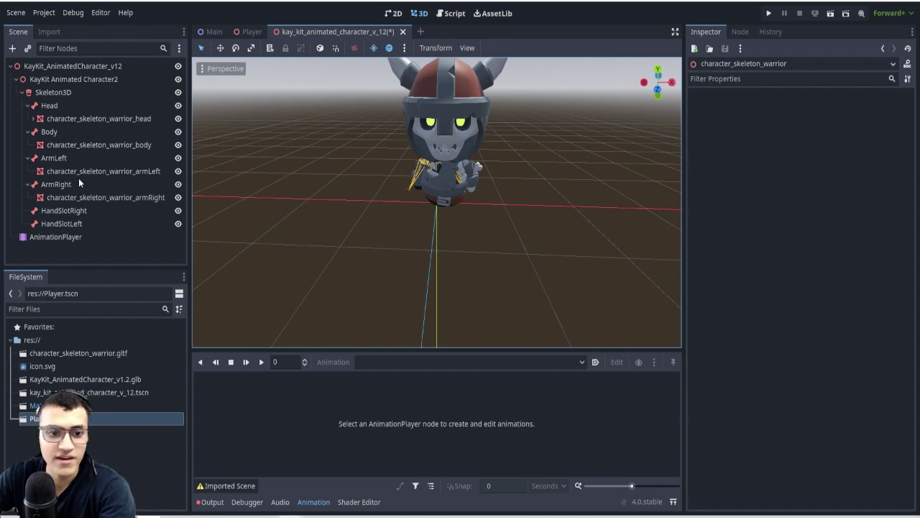
- Save the character scene and inspect the HandSlotRight attachment in the viewport
click(63, 211)
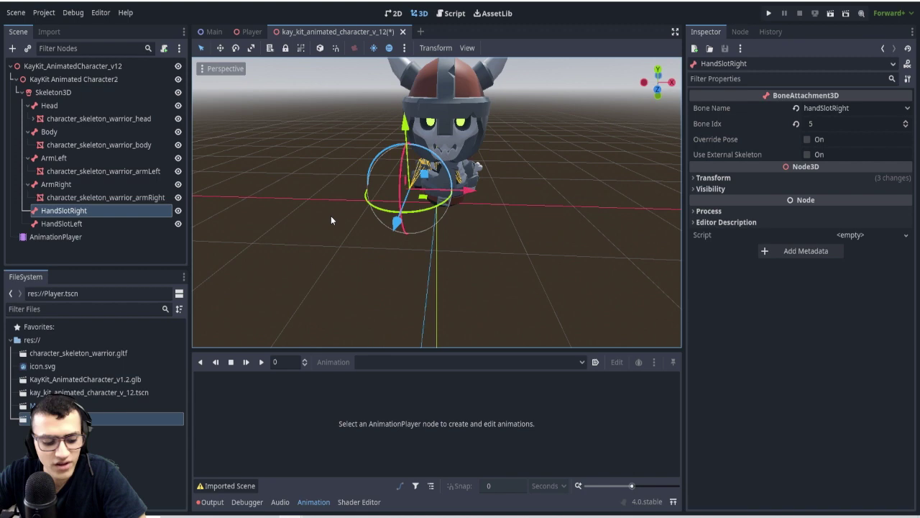
key(ctrl+s)
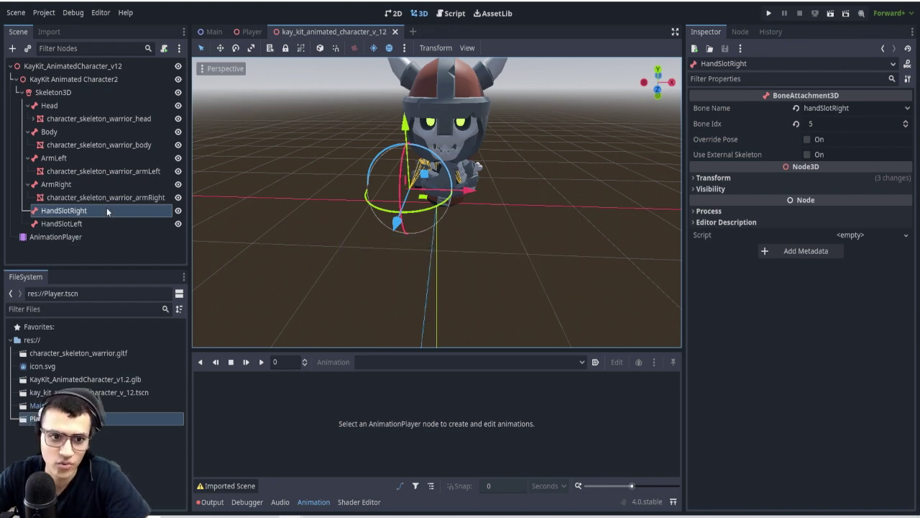
middle_drag(343, 185, 403, 201)
scroll(417, 170, up, 5)
scroll(467, 201, down, 3)
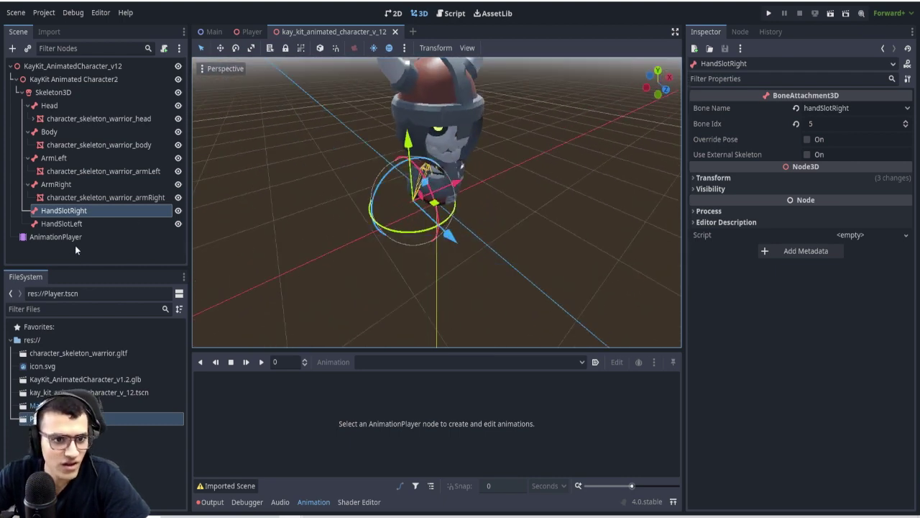
- Show the animation tracks and scrub the Dance animation back to the start
click(74, 241)
scroll(397, 327, down, 5)
click(279, 381)
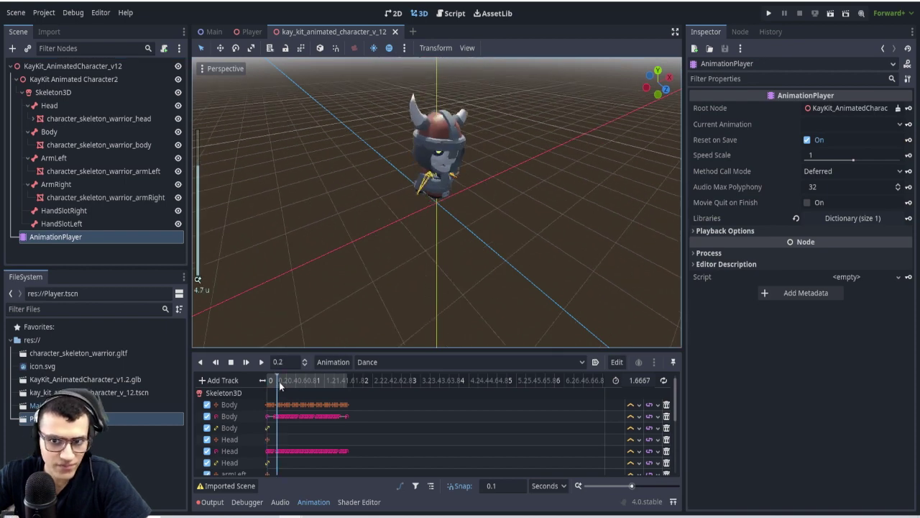
mouse_move(279, 381)
mouse_down()
mouse_move(305, 379)
mouse_move(264, 380)
mouse_up()
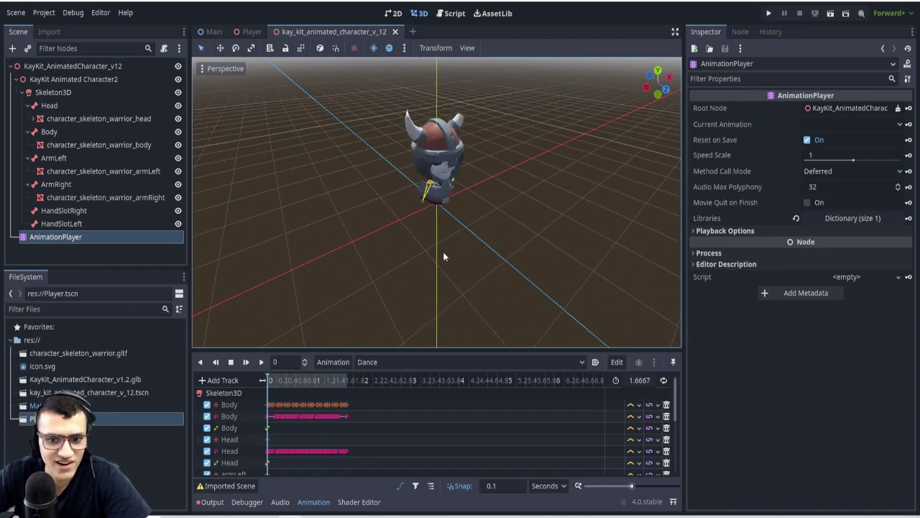
middle_drag(442, 252, 469, 224)
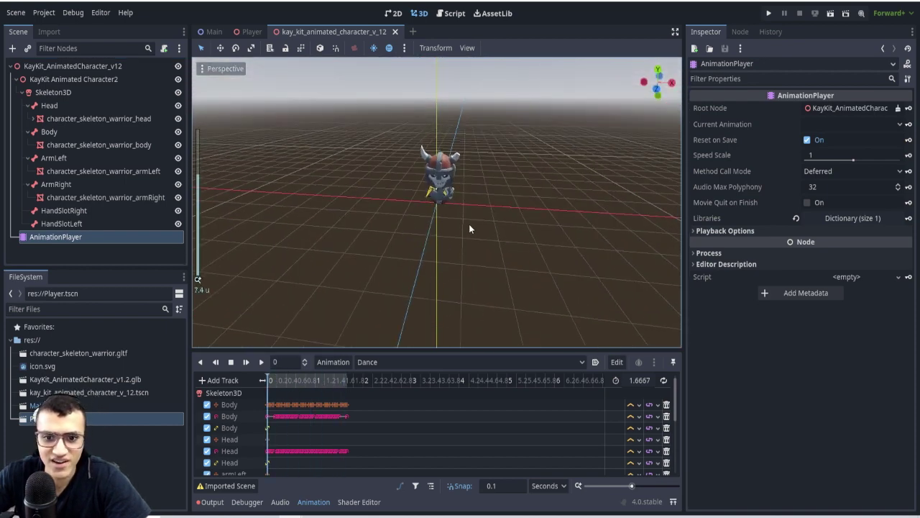
- Loop and play the Dance animation, switch to ping-pong looping, then stop at 1.3938 s
click(663, 379)
click(246, 362)
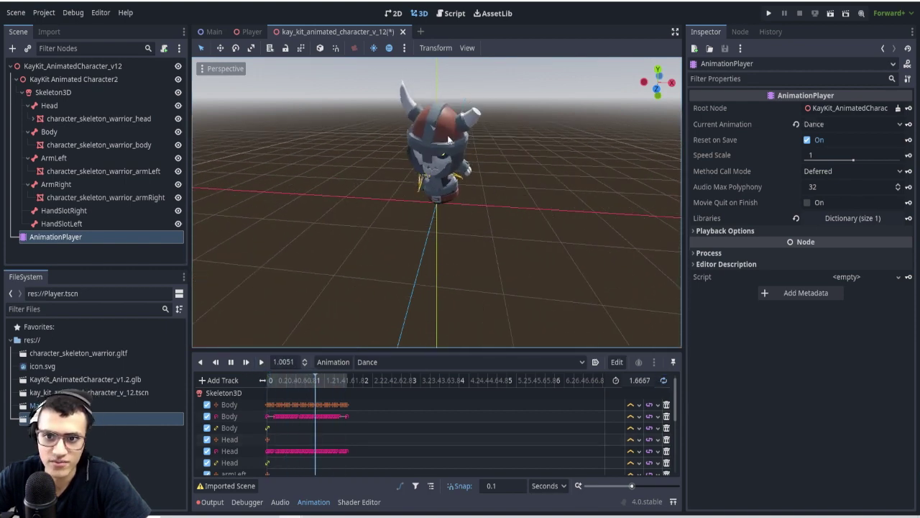
click(663, 380)
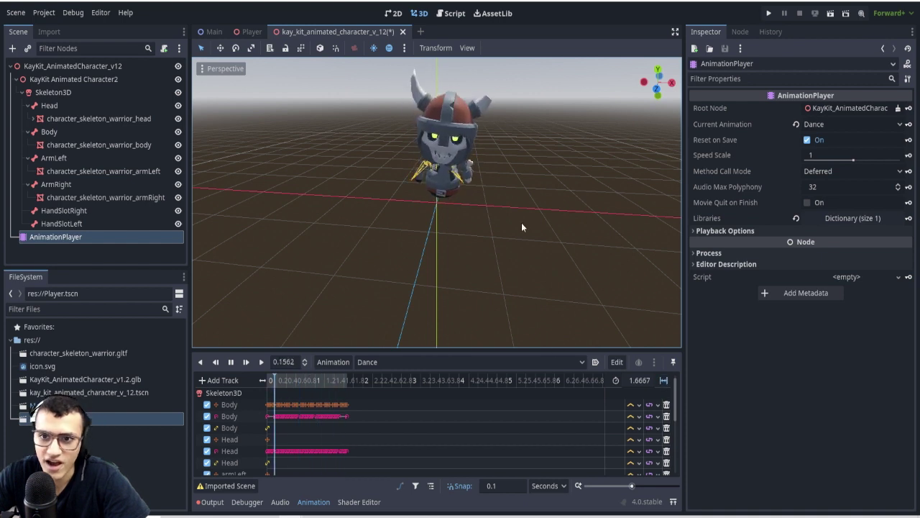
click(235, 363)
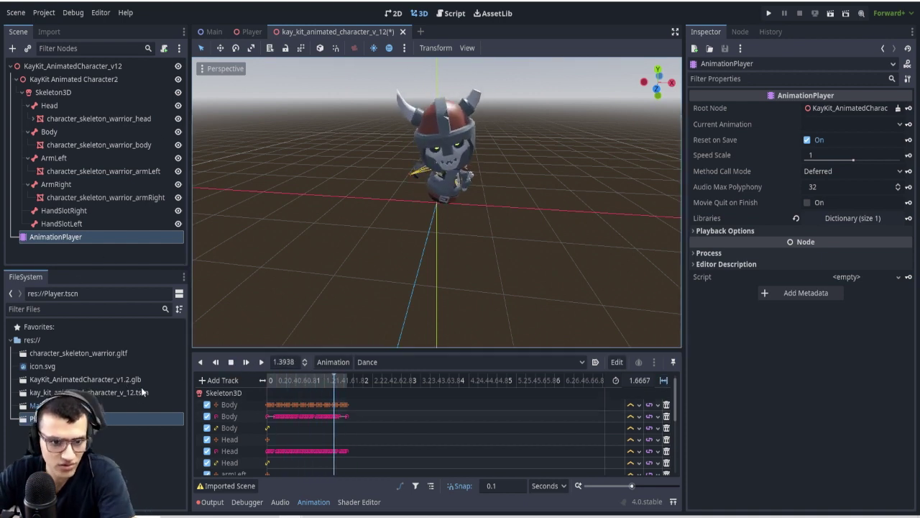
click(127, 394)
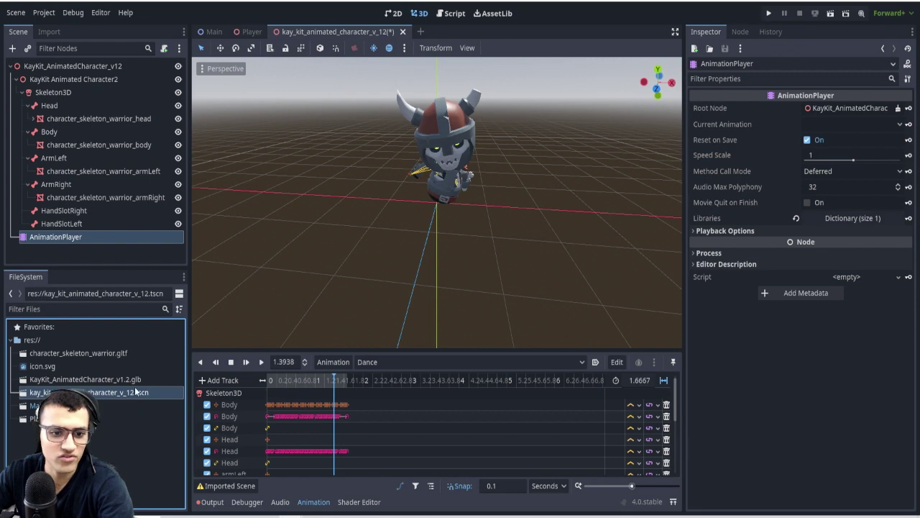
- Close the Player scene and remove Player.tscn from the project
middle_click(253, 32)
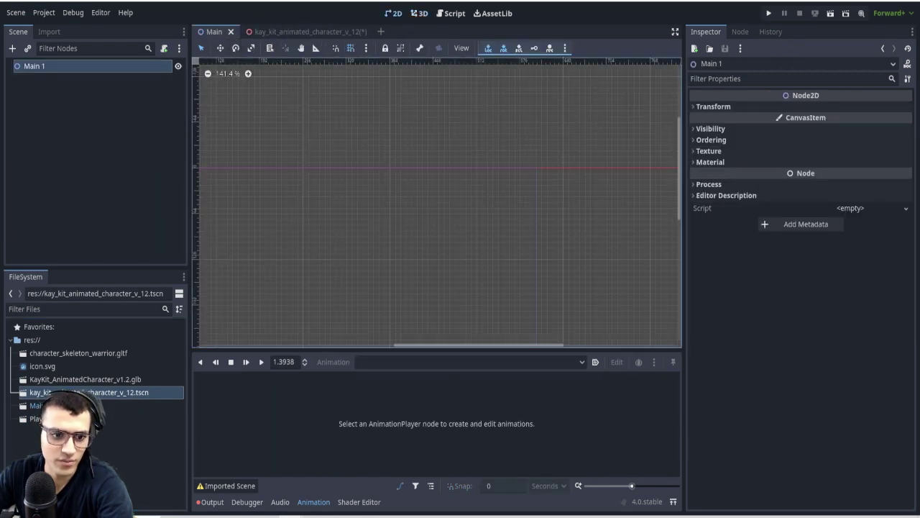
click(43, 418)
key(Delete)
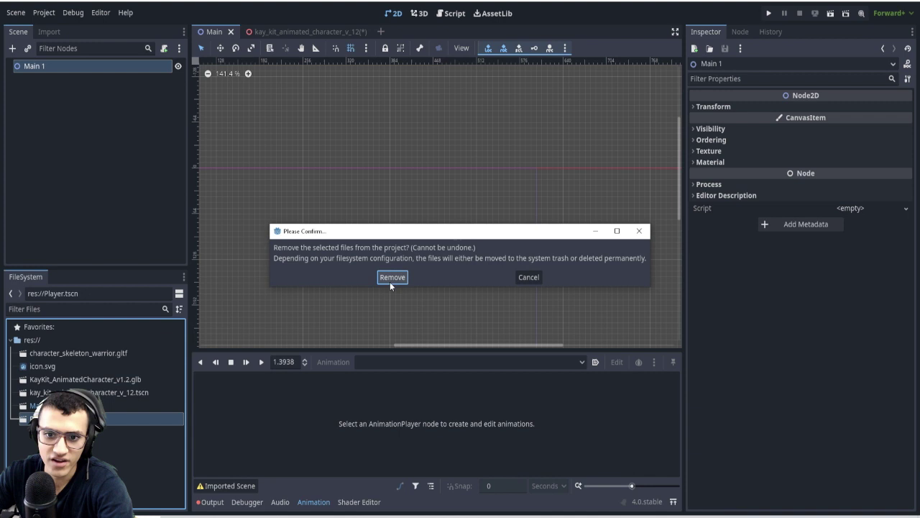
click(391, 277)
- Remove character_skeleton_warrior.gltf from the project and save the character scene in 3D view
click(273, 32)
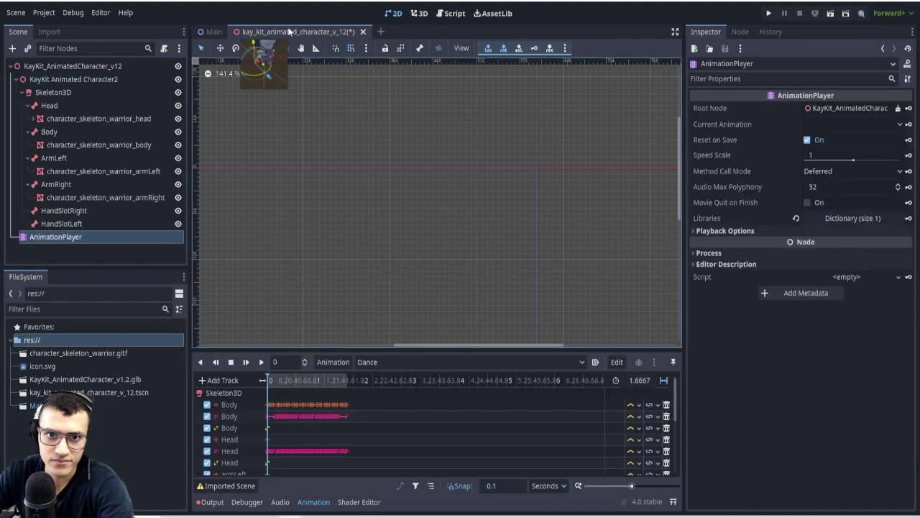
click(420, 14)
click(131, 392)
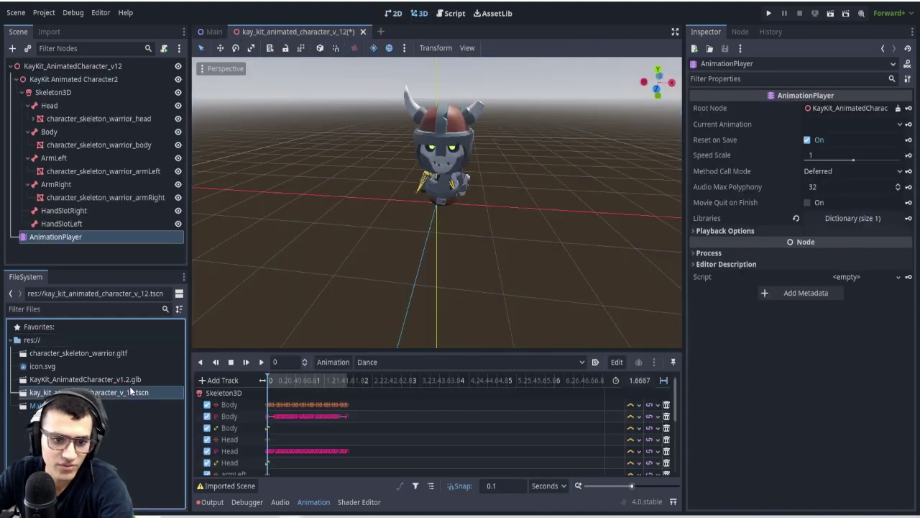
click(106, 353)
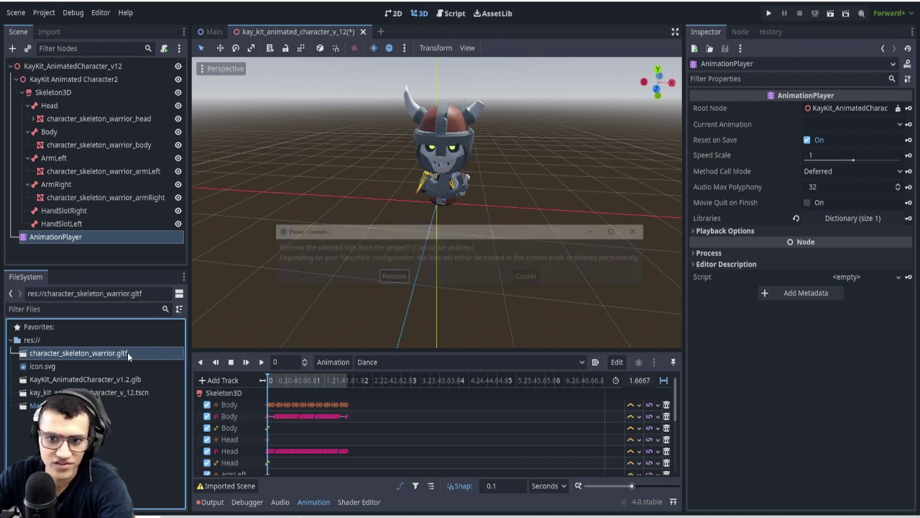
key(Delete)
click(391, 275)
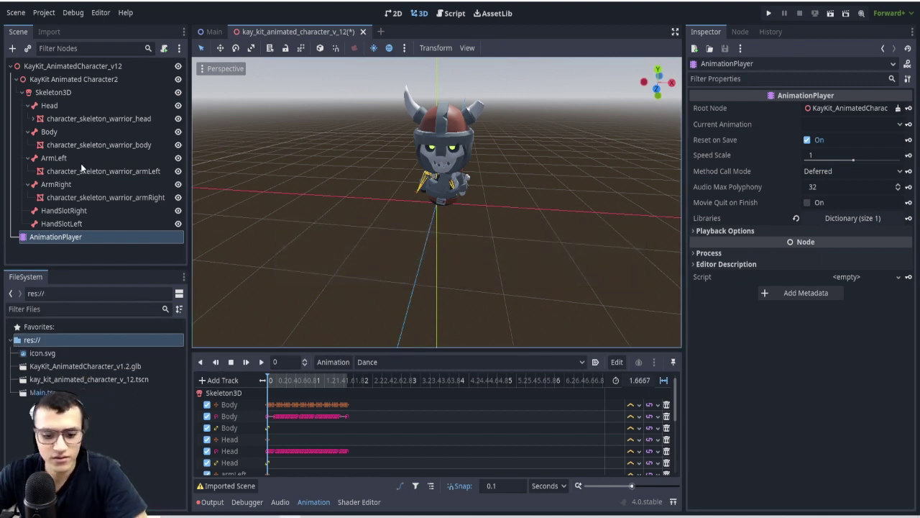
key(ctrl+s)
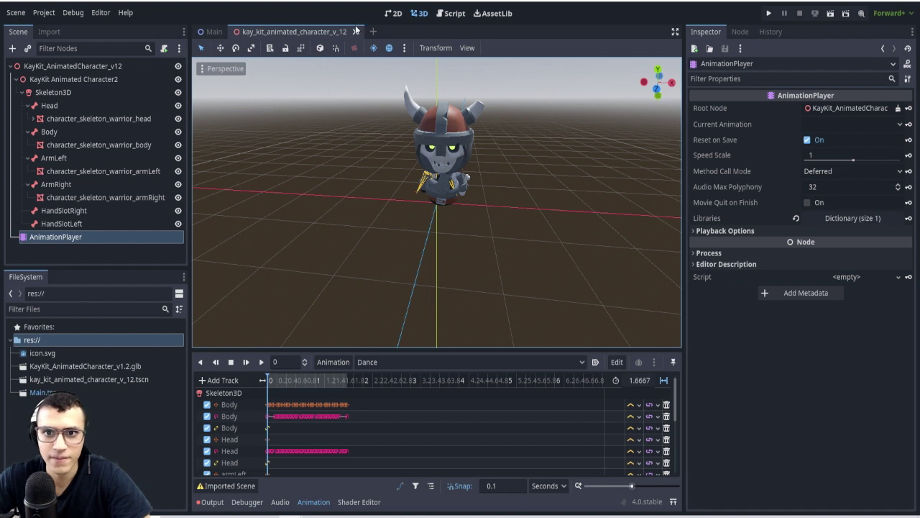
- Drop KayKit_AnimatedCharacter_v1.2.glb into the viewport, then delete the .glb from the project
click(118, 368)
drag(108, 367, 408, 247)
click(153, 363)
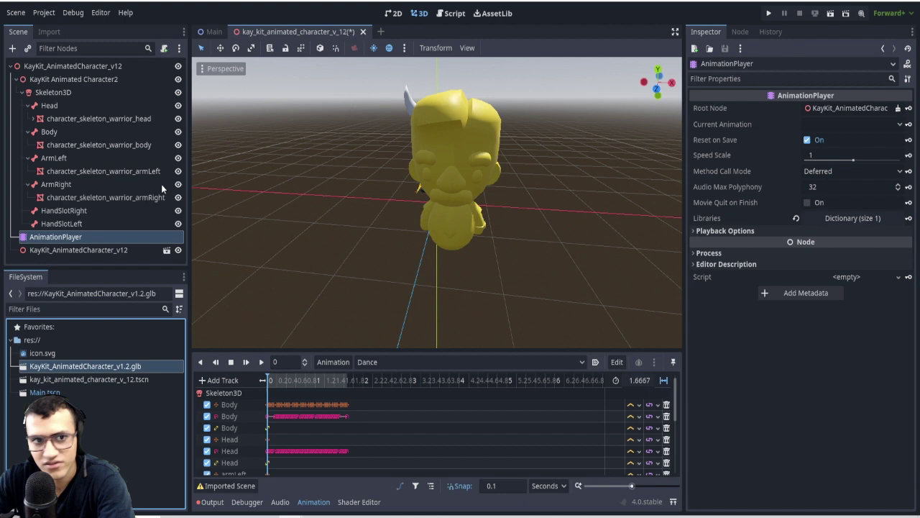
key(Delete)
key(Return)
- Delete the added KayKit_AnimatedCharacter_v12 node and save the character scene
click(108, 366)
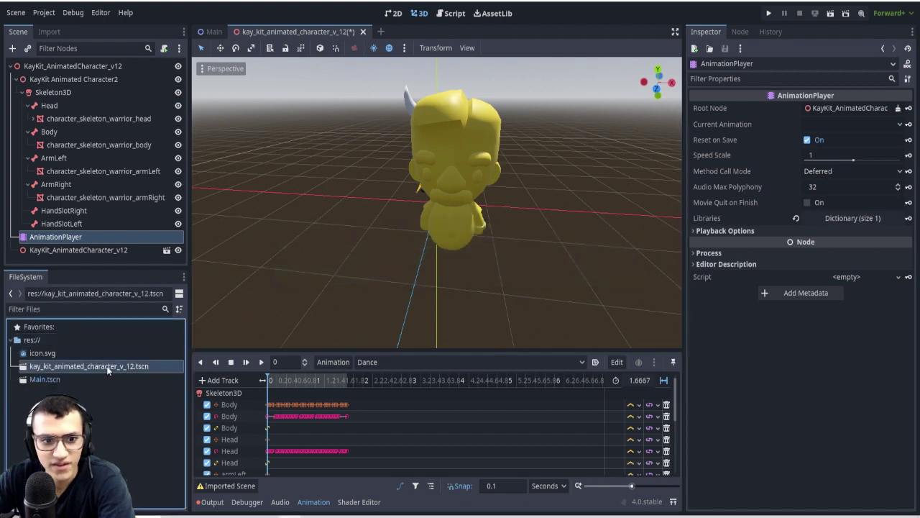
click(132, 250)
key(Delete)
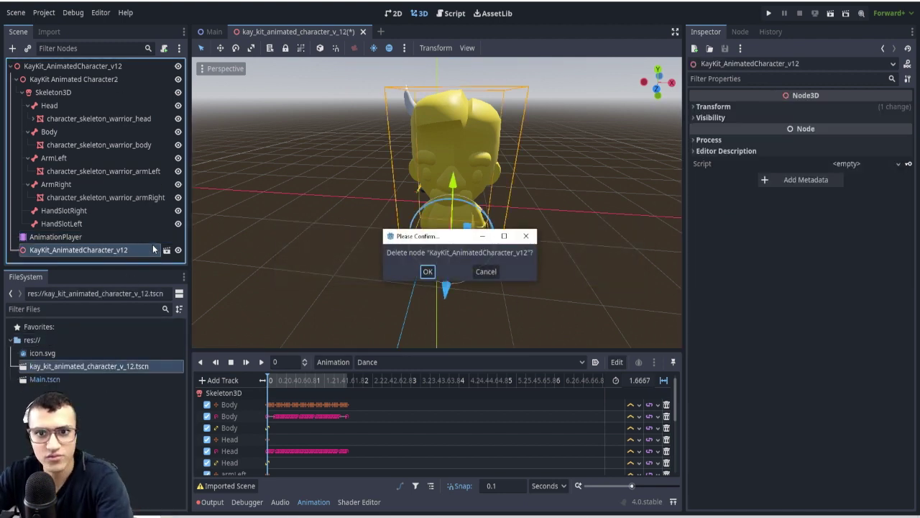
key(Return)
key(ctrl+s)
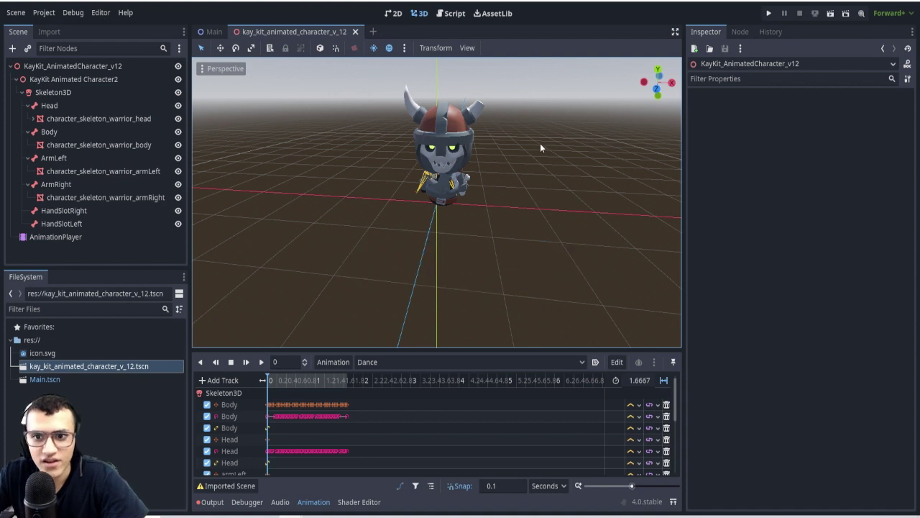
scroll(432, 235, down, 3)
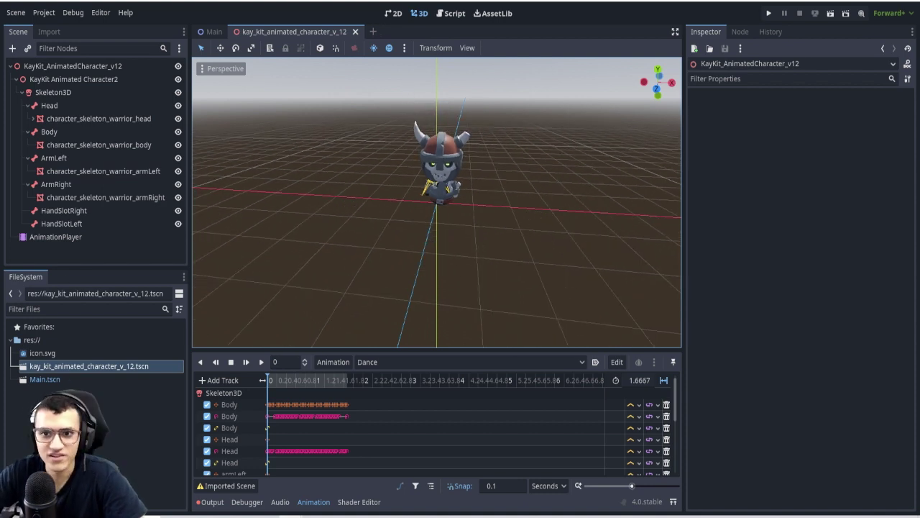